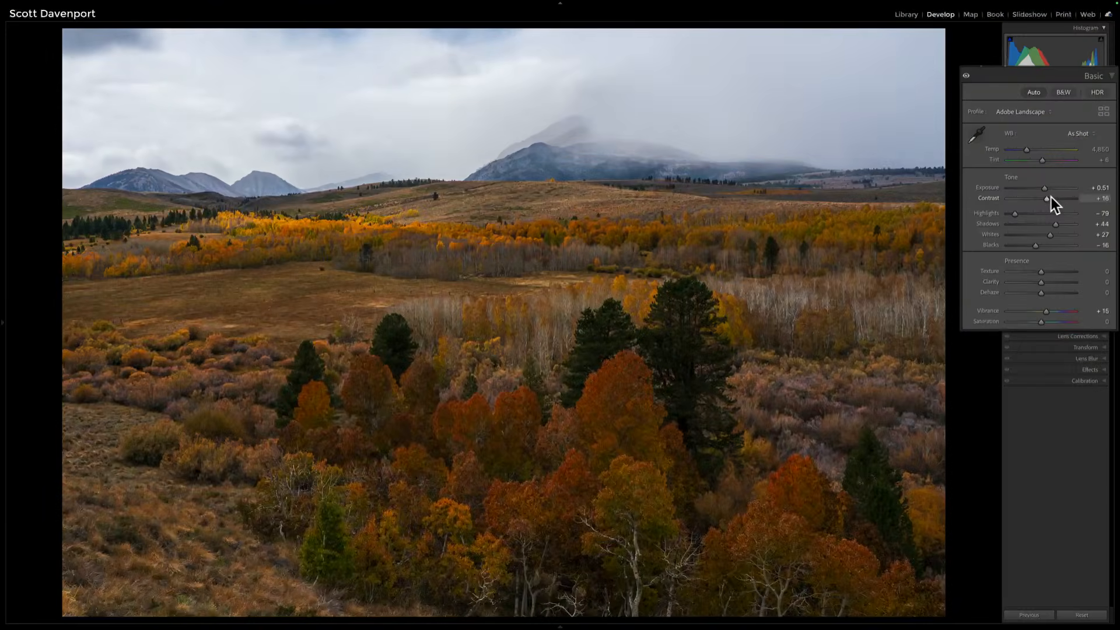
- Raise the photo's Contrast to +21 and Clarity to +13, inspecting the midground trees up close
mouse_move(1051, 197)
mouse_down()
mouse_move(1063, 197)
mouse_move(1048, 197)
mouse_up()
drag(1041, 282, 1046, 280)
click(481, 365)
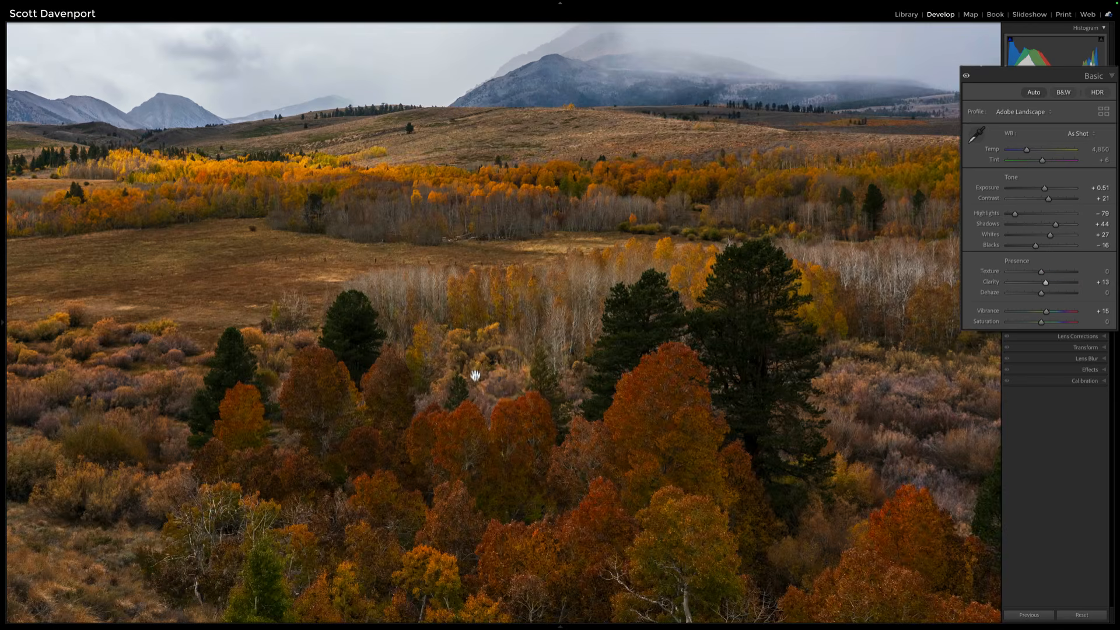
click(512, 374)
- Set Texture to +9 and try a positive Dehaze value before resetting Dehaze to its default
key(t)
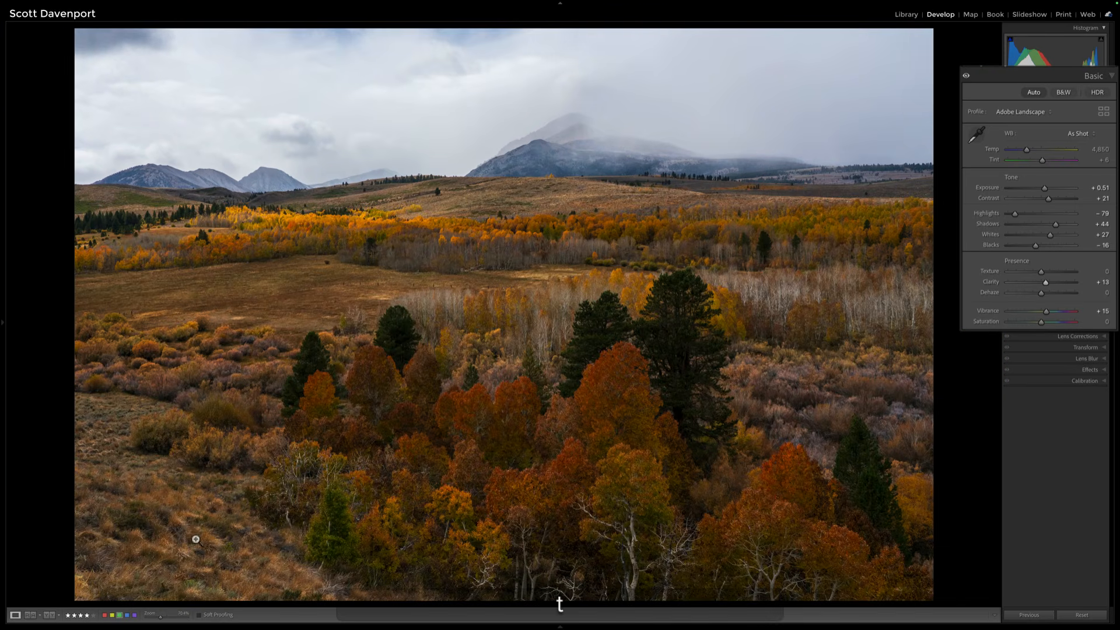
click(149, 613)
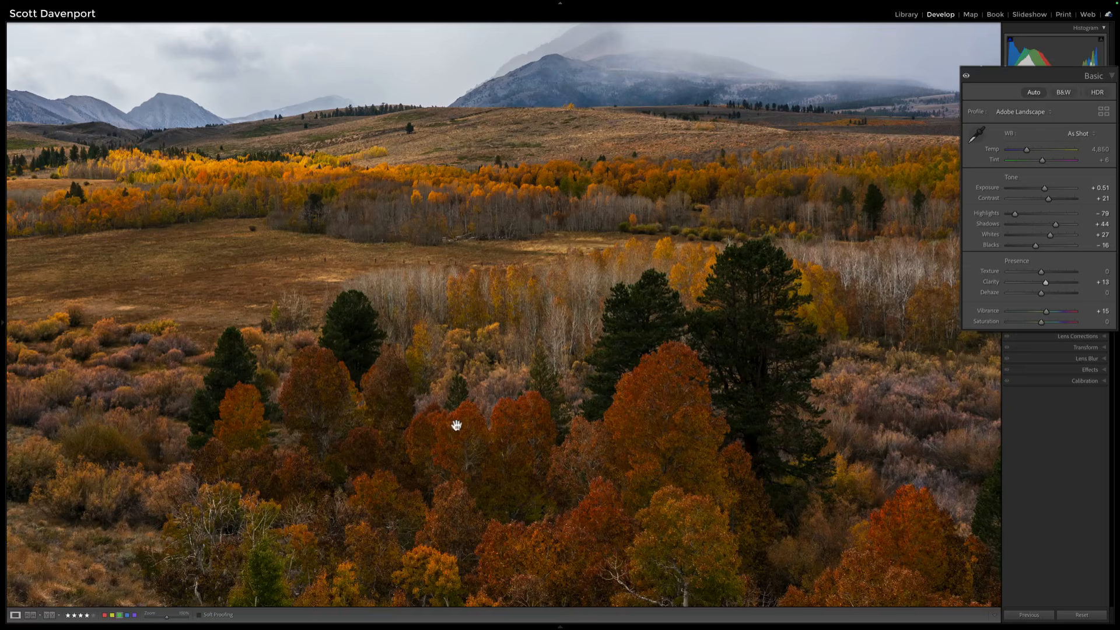
click(499, 381)
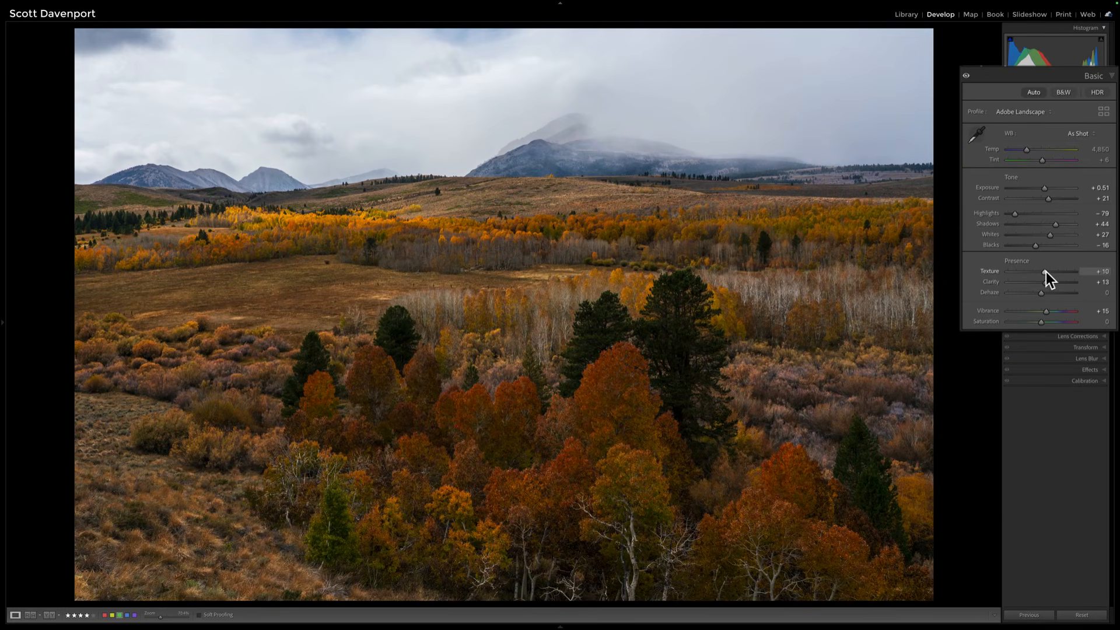
drag(1045, 272, 1047, 293)
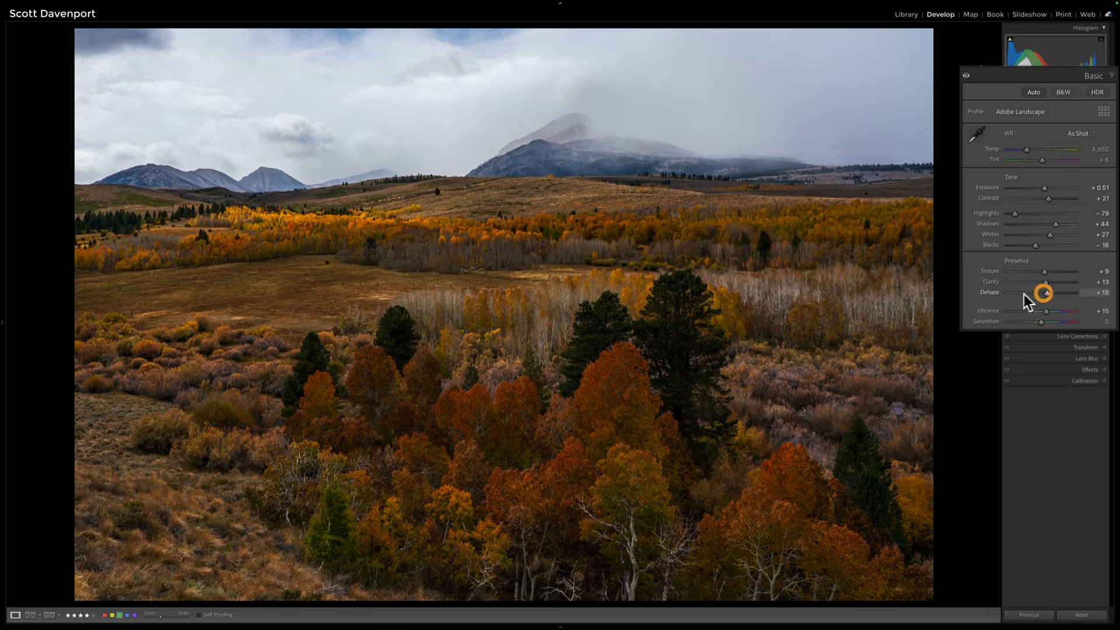
double_click(996, 295)
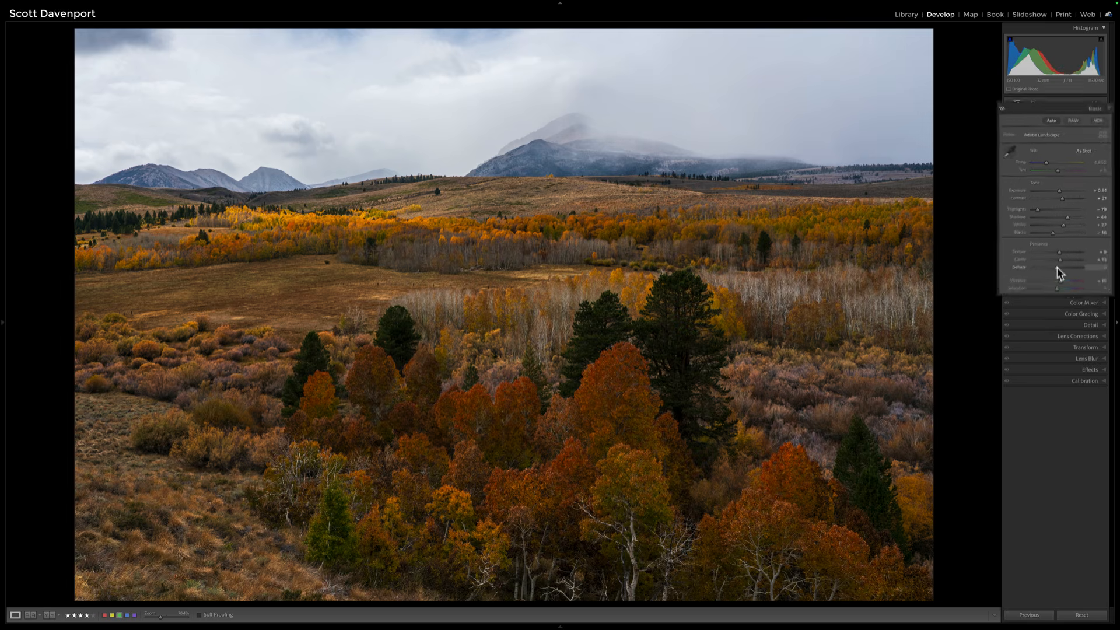
- Add anchor points to the tone curve by sampling a dark area of the trees and the bright sky
click(1077, 291)
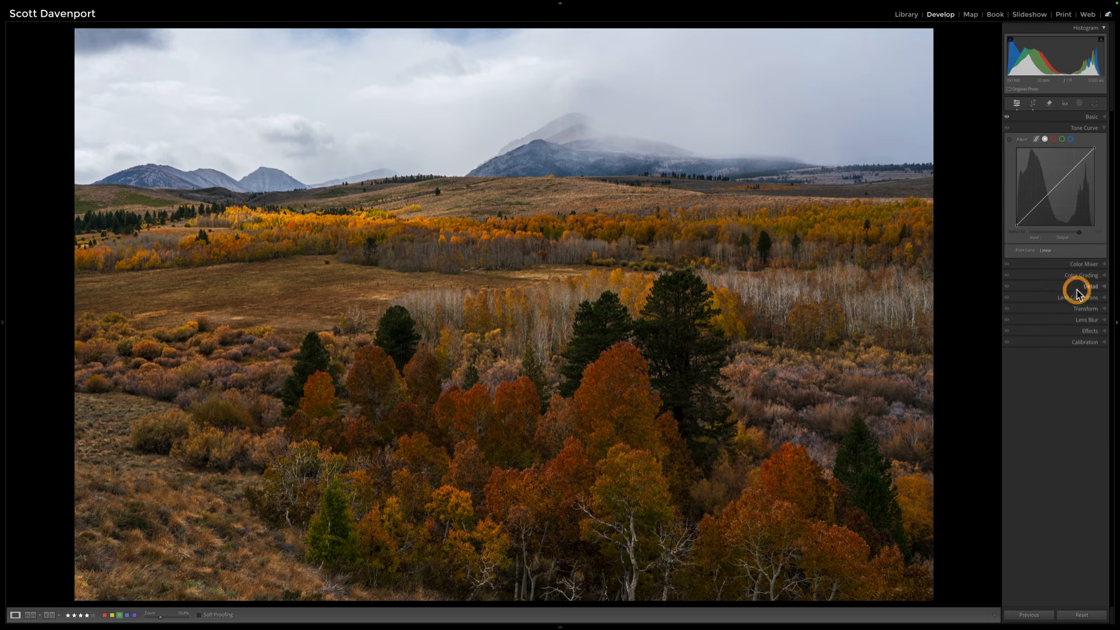
click(1009, 139)
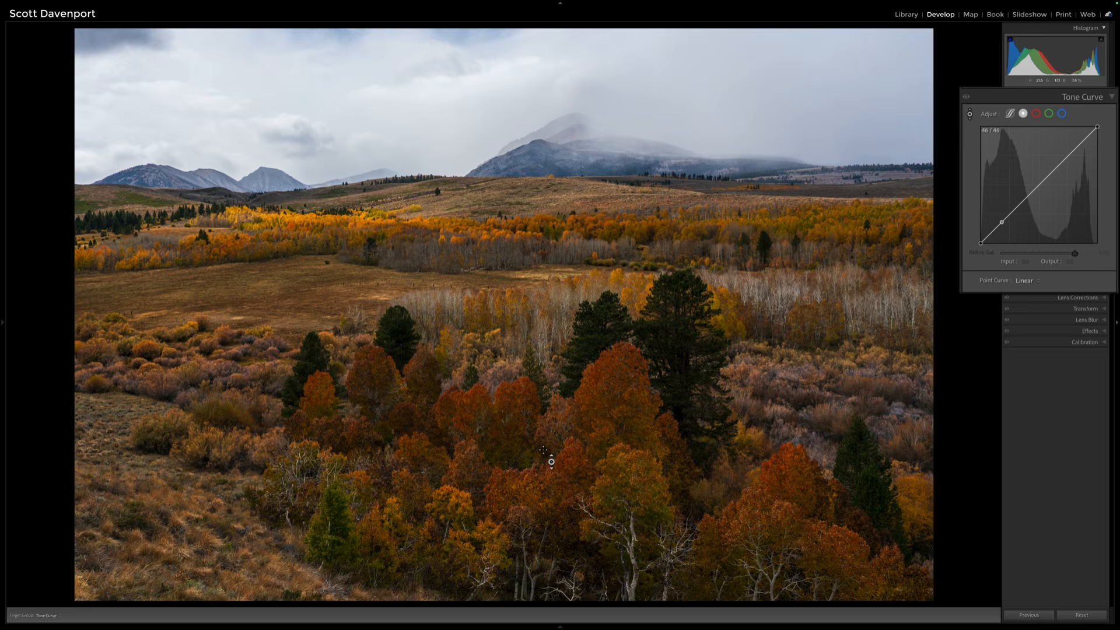
click(573, 377)
click(282, 121)
- Shape a gentle S-curve by mapping input 69 to output 62 and input 187 to 193, and compare without the curve
shift+click(1011, 213)
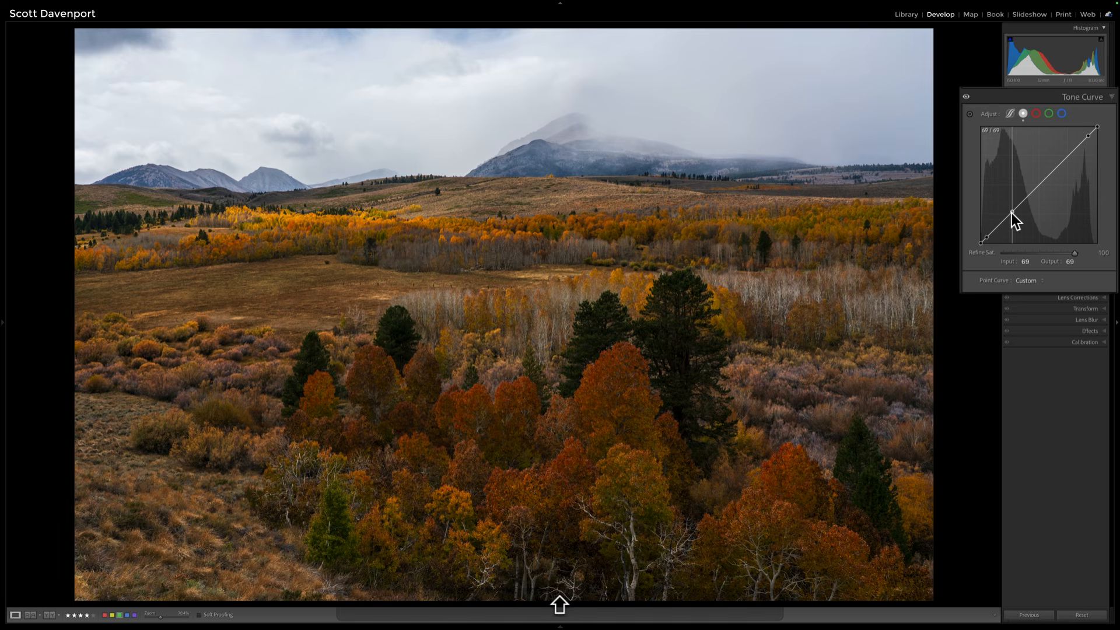
drag(1011, 212, 1011, 215)
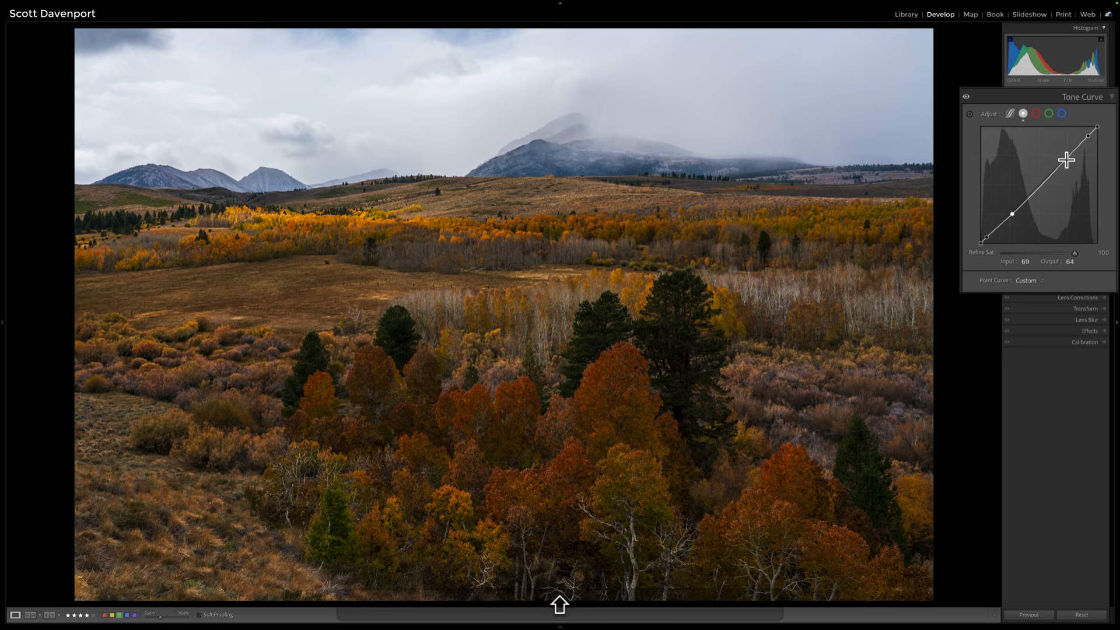
drag(1067, 158, 1067, 152)
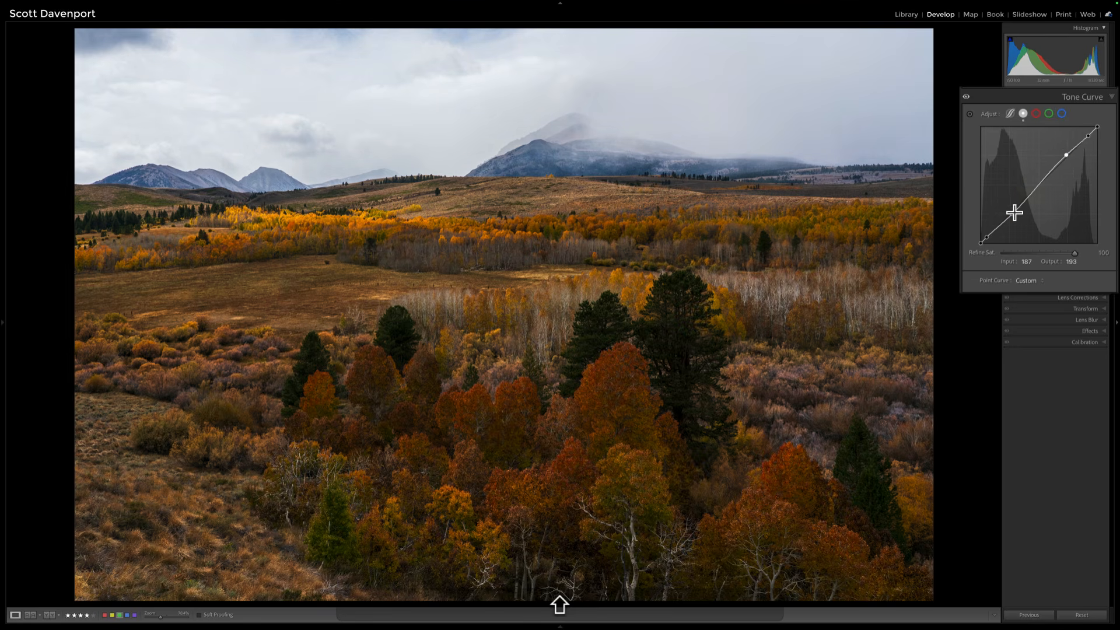
drag(1013, 213, 1011, 215)
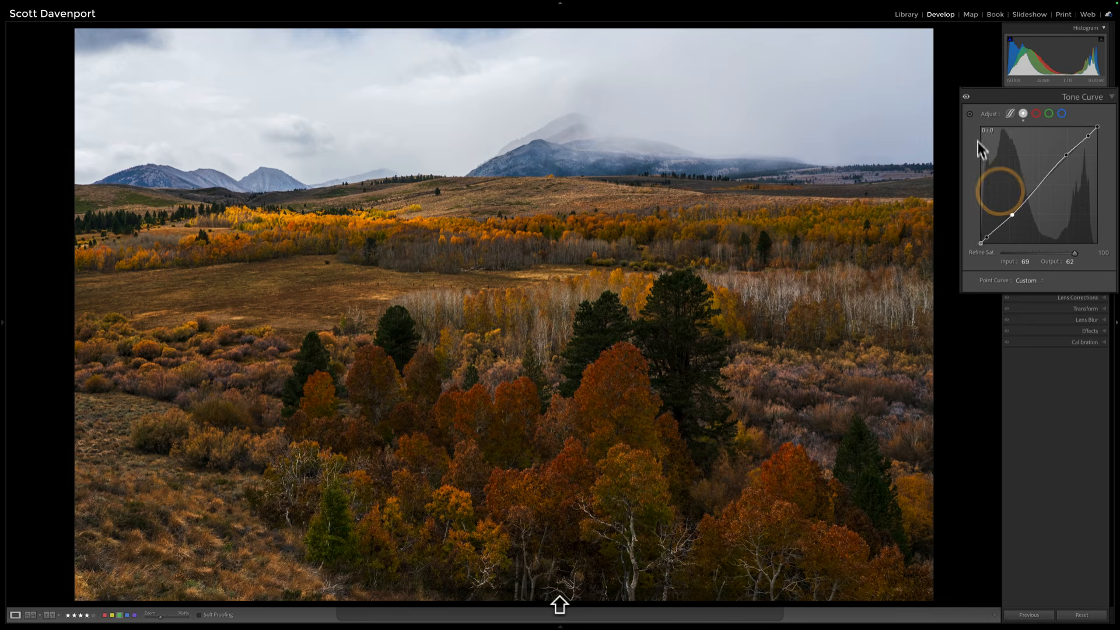
click(966, 98)
click(966, 97)
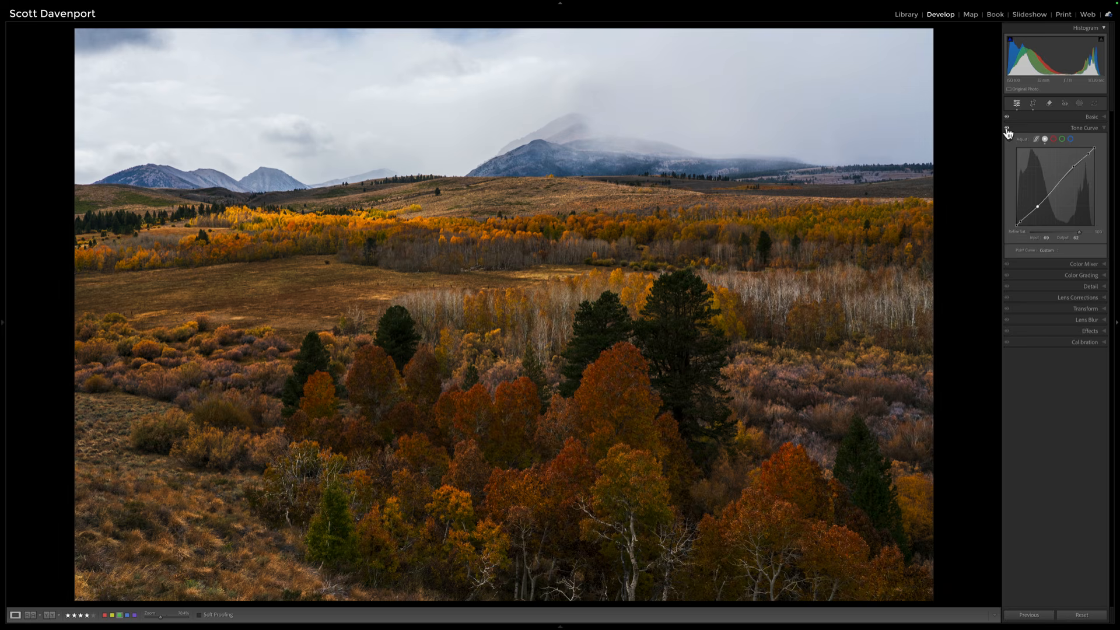
- Sample the orange-gold foliage in the midground with Point Color and set its Sat. Shift to 8
click(1076, 265)
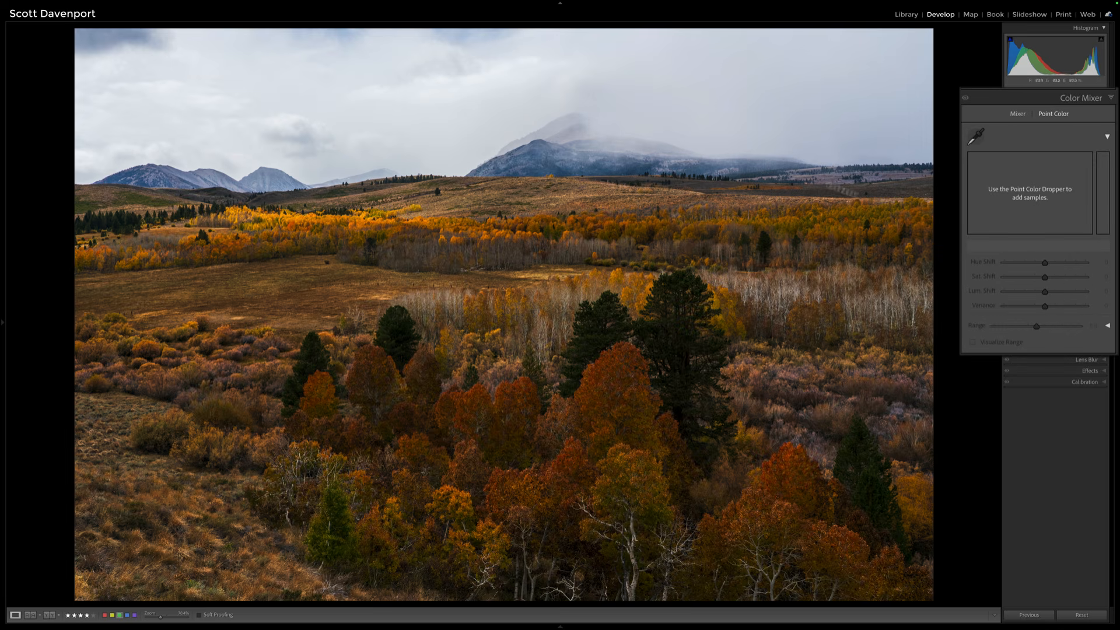
click(978, 137)
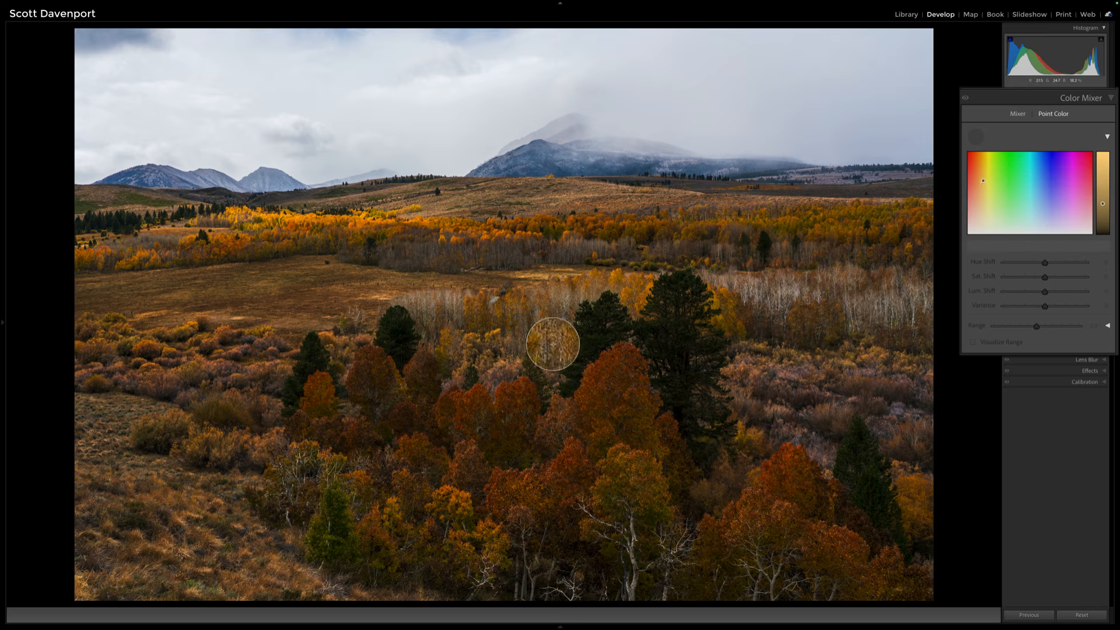
click(497, 306)
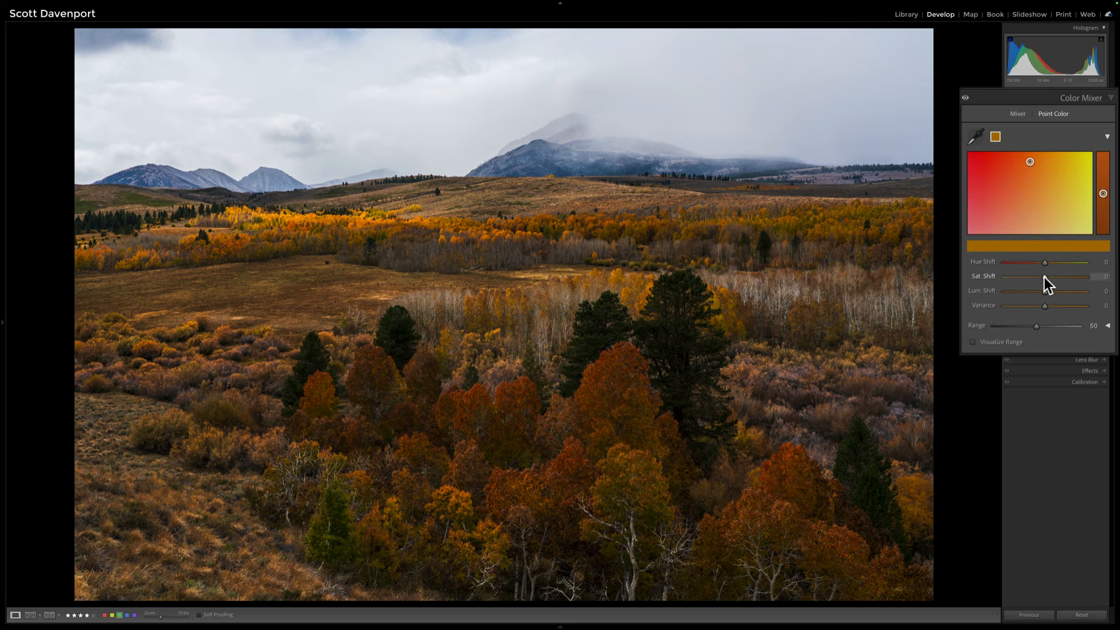
drag(1044, 278, 1048, 278)
- Add a Point Color sample from the bright yellow tree line and set its Sat. Shift to 8
click(975, 136)
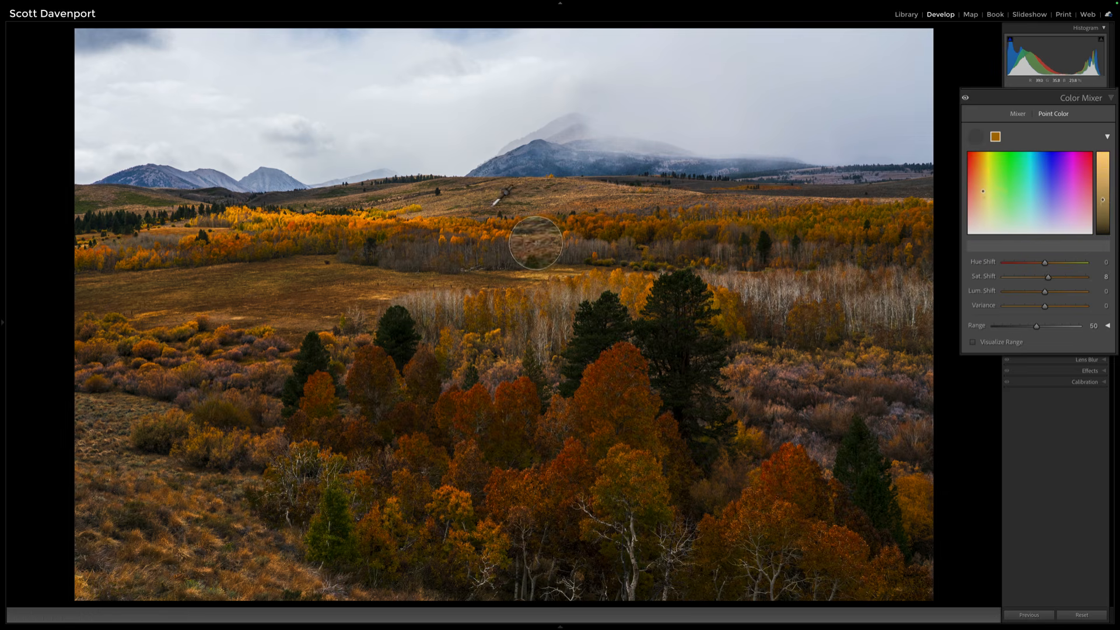
click(447, 242)
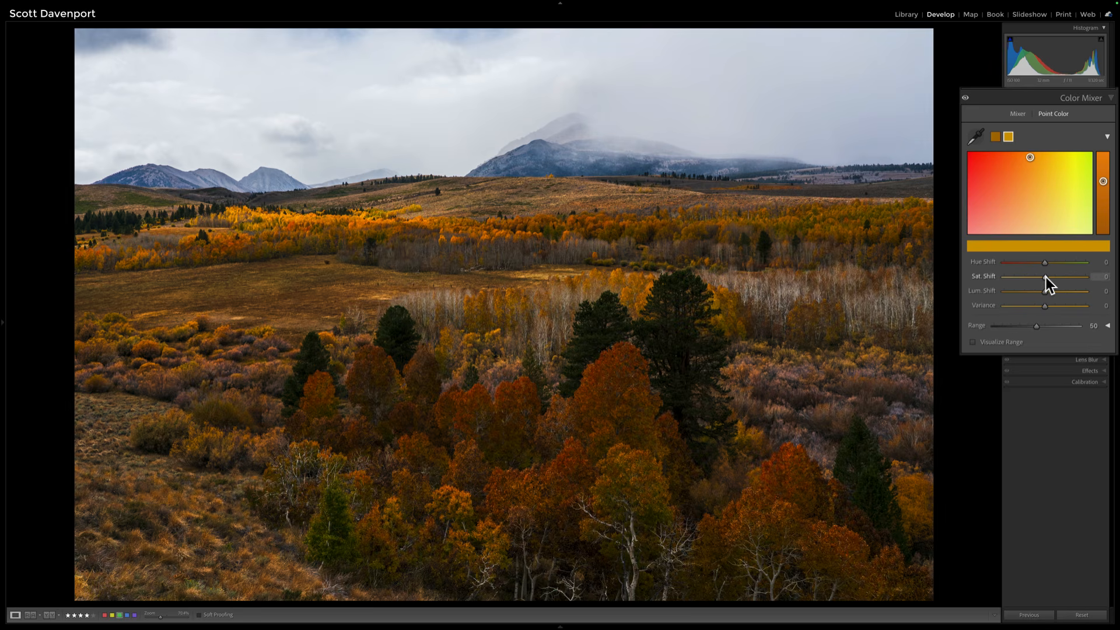
mouse_move(1046, 275)
mouse_down()
mouse_move(1087, 278)
mouse_move(1048, 281)
mouse_up()
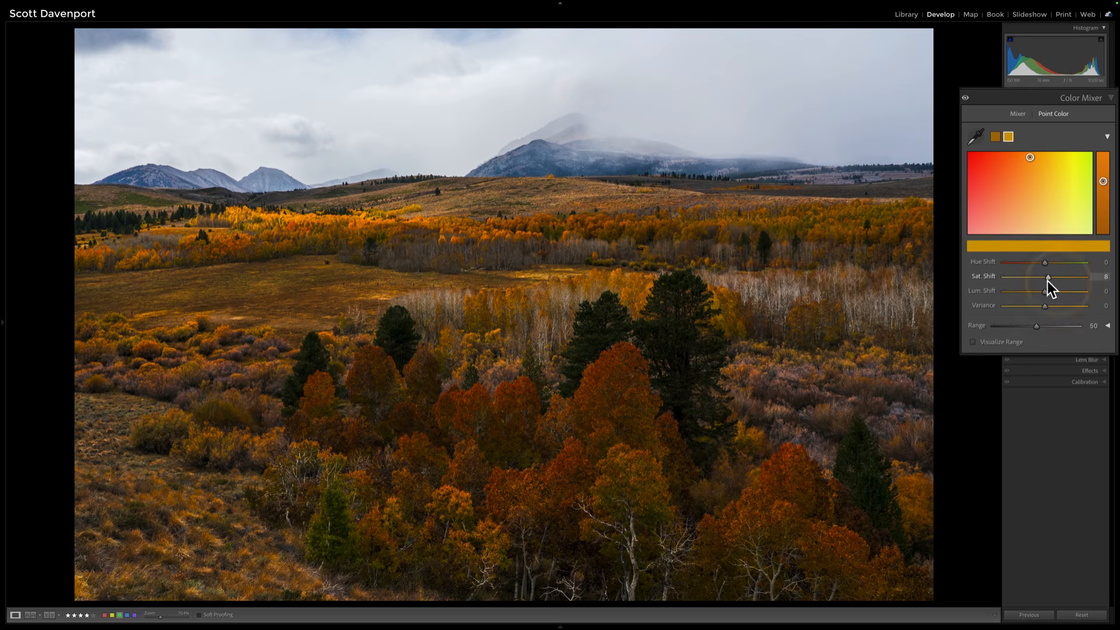
- Sample the red-orange foreground trees, set Hue Shift to -7 and Sat. Shift to 3, and compare with the color mixer off
click(971, 139)
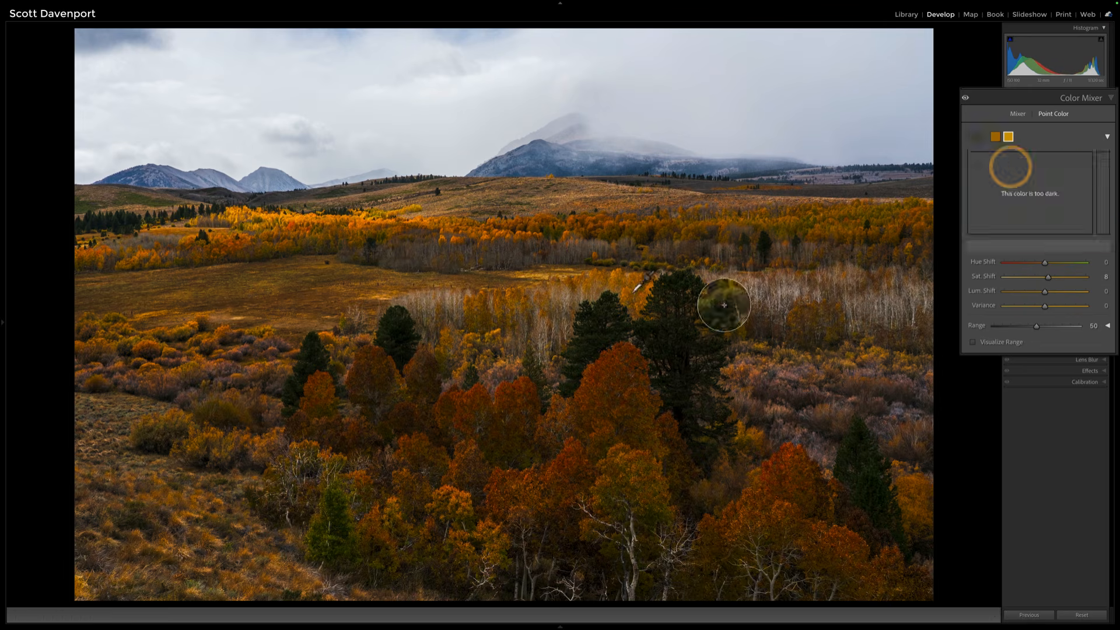
click(509, 422)
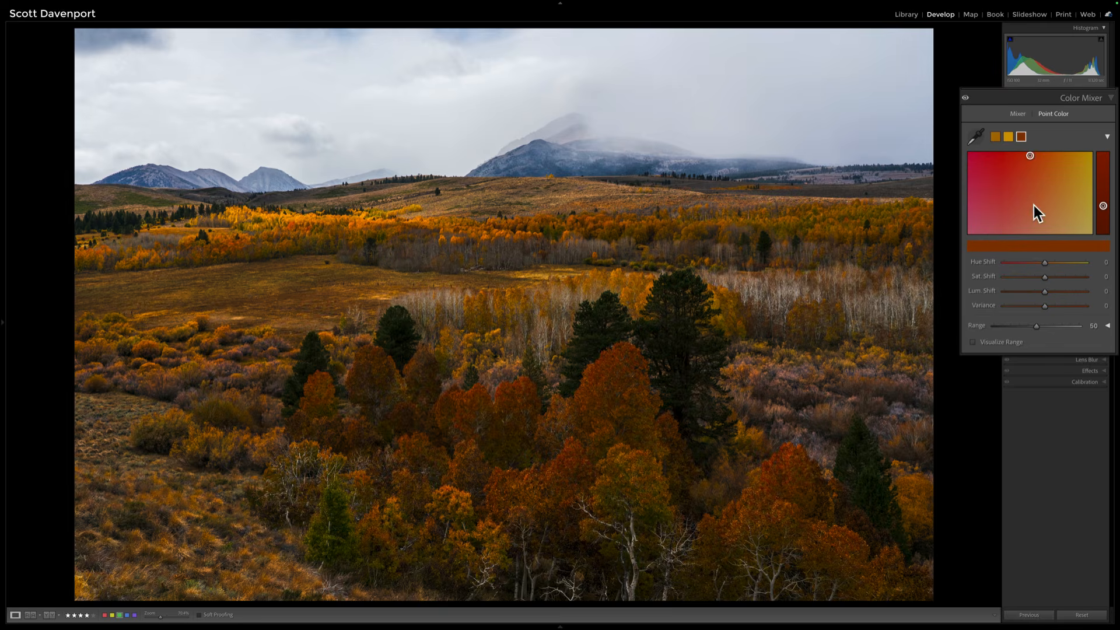
mouse_move(1044, 262)
mouse_down()
mouse_move(1004, 264)
mouse_move(1042, 264)
mouse_up()
click(965, 97)
click(965, 97)
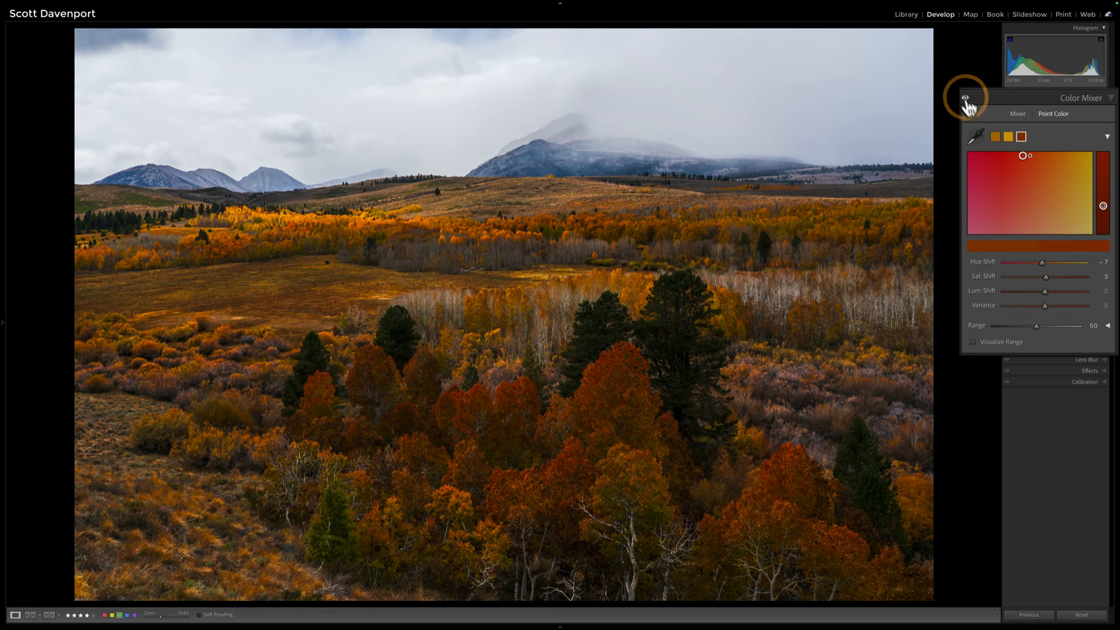
- Return the yellow sample's Sat. Shift to 0 and compare the image with and without the point color changes
click(1008, 138)
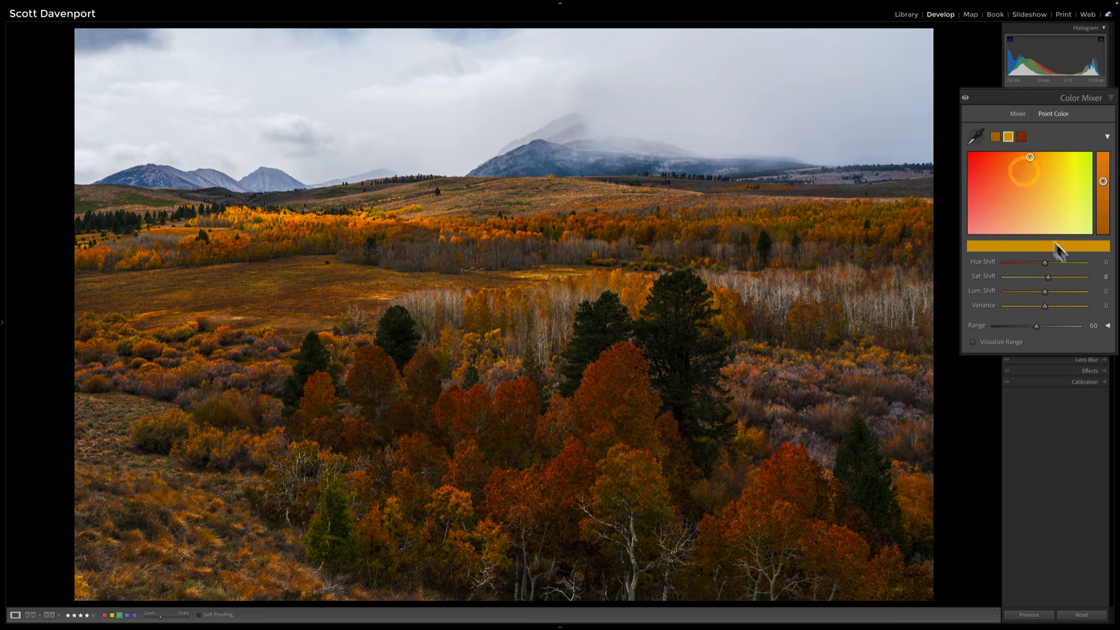
click(965, 97)
click(965, 97)
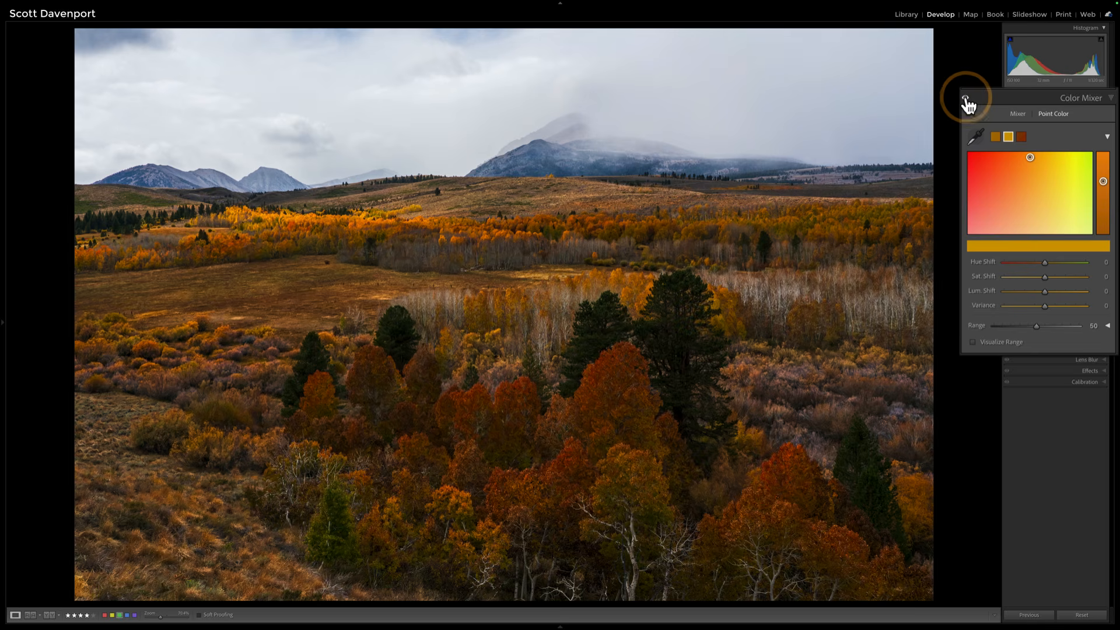
- Ease back the red-orange sample's negative Hue Shift slightly and set its Sat. Shift to 1
click(1021, 138)
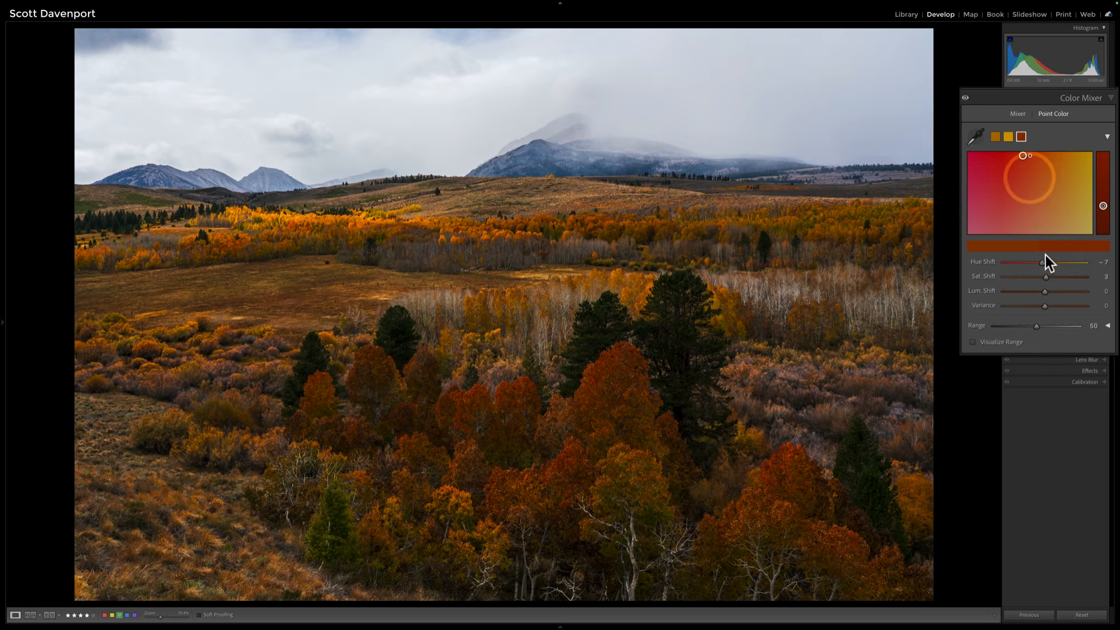
drag(1042, 265, 1043, 265)
click(1047, 277)
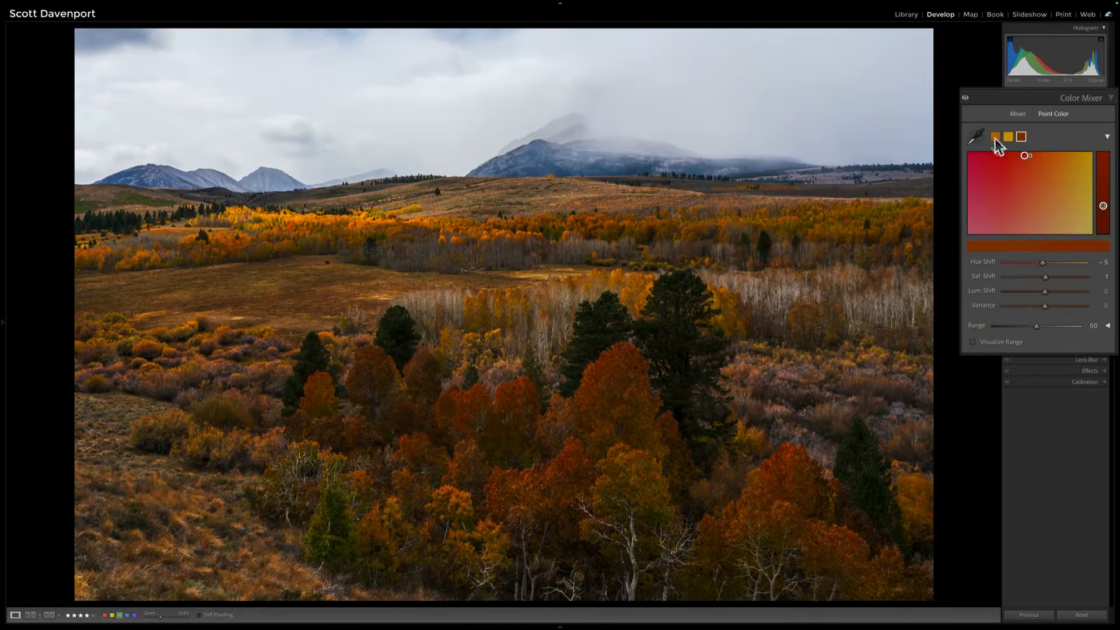
- Reduce the first orange-gold sample's Sat. Shift to 3 and compare the edited photo with its original state
click(995, 138)
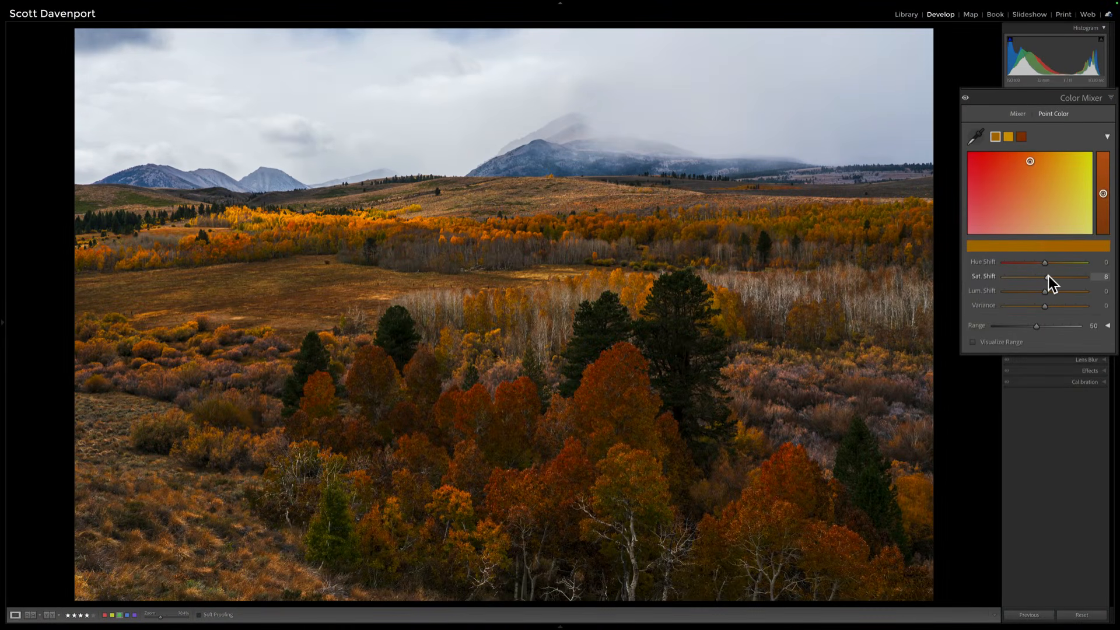
drag(1048, 276, 1046, 276)
click(966, 98)
click(966, 98)
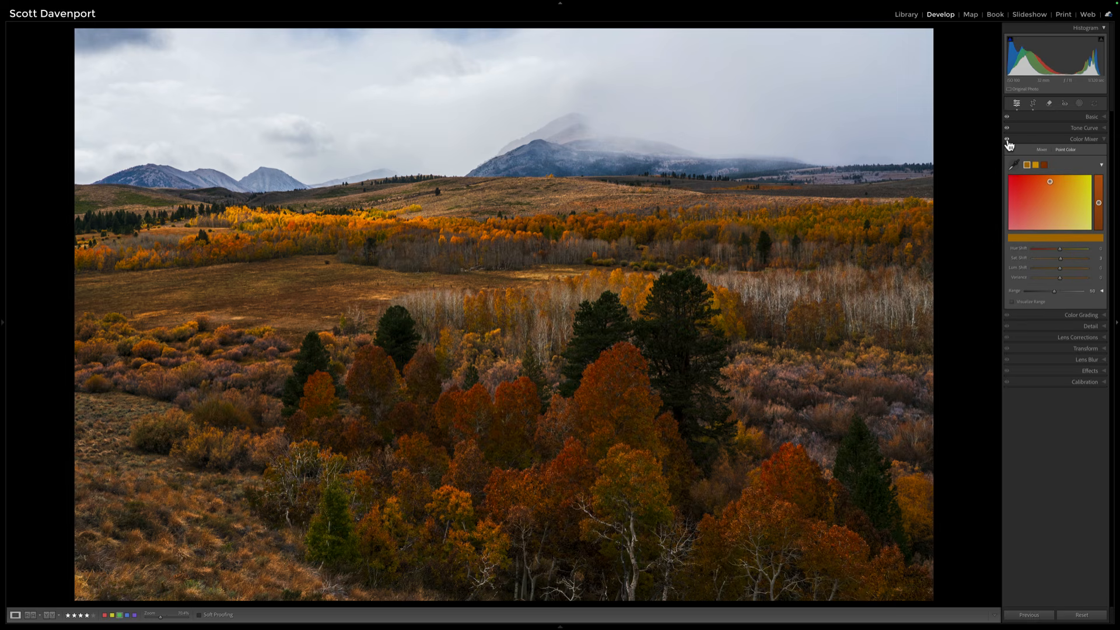
key(backslash)
key(backslash)
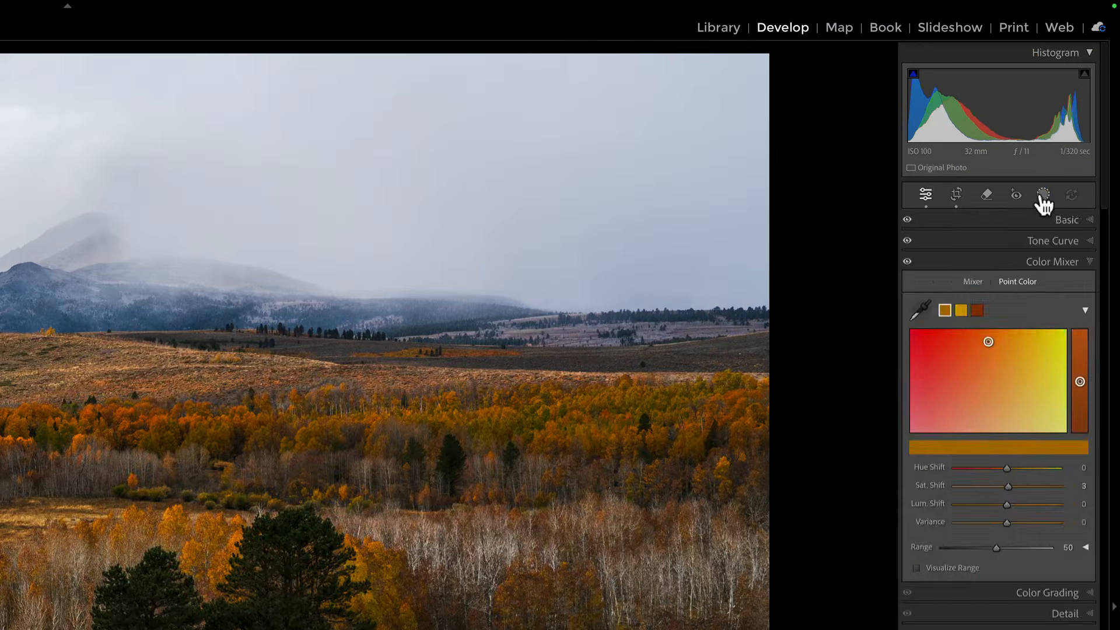
- Create a Sky mask and give it a slight Dehaze boost after testing the maximum amount
click(1056, 127)
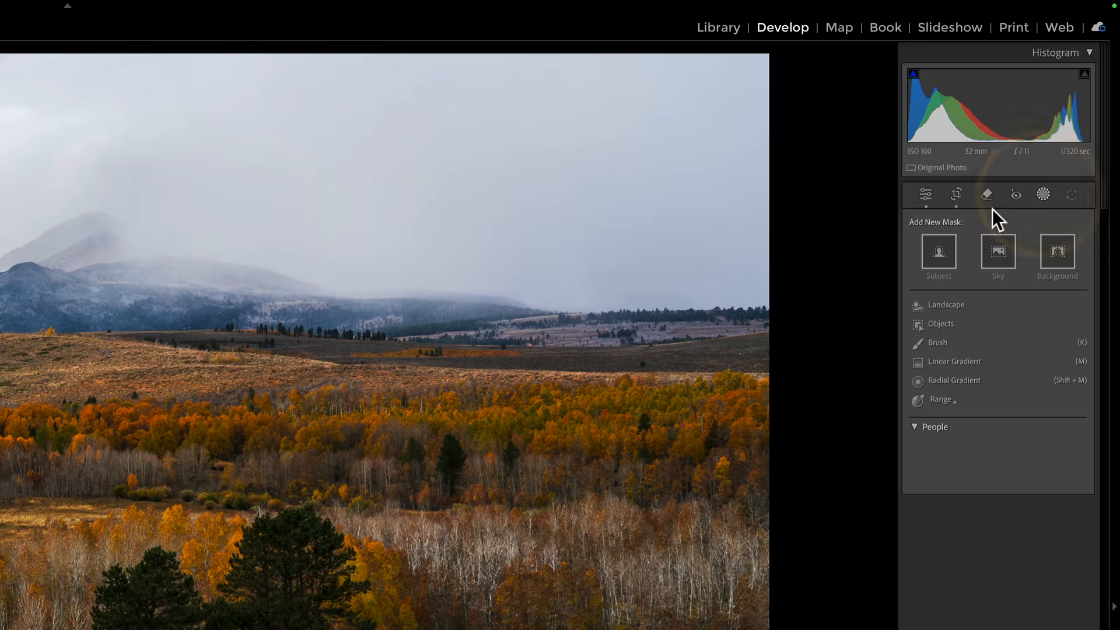
click(998, 252)
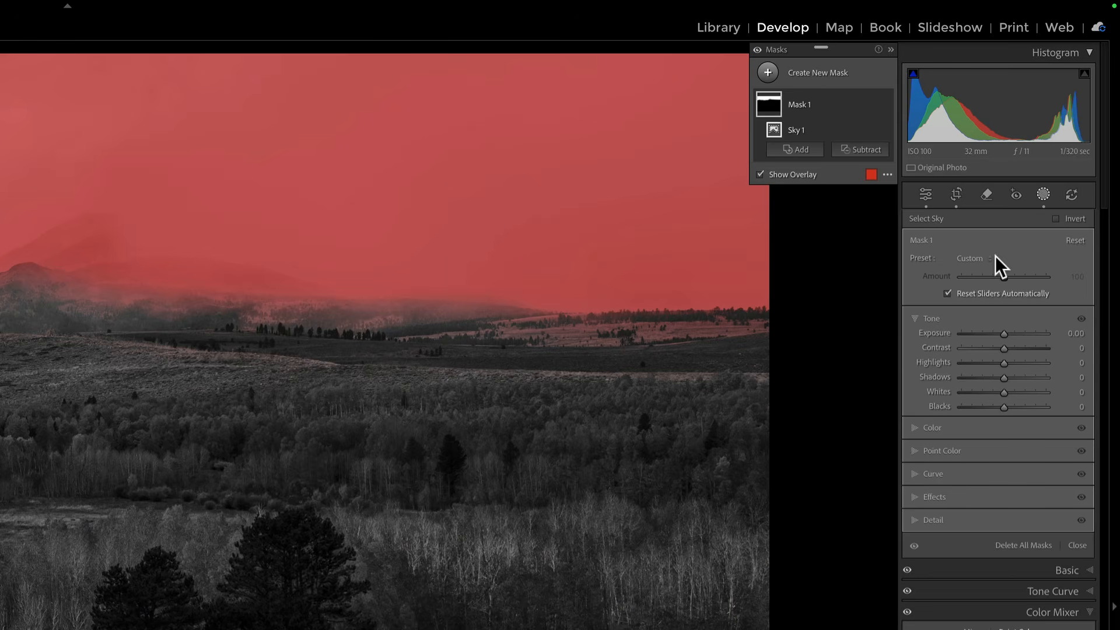
click(915, 498)
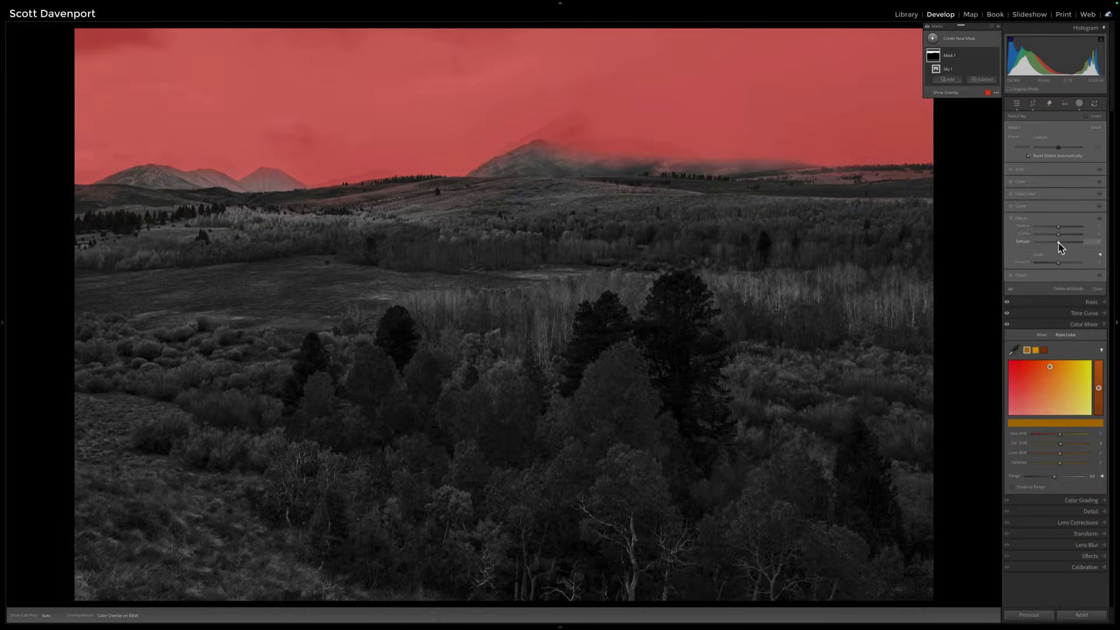
drag(1059, 243, 1085, 241)
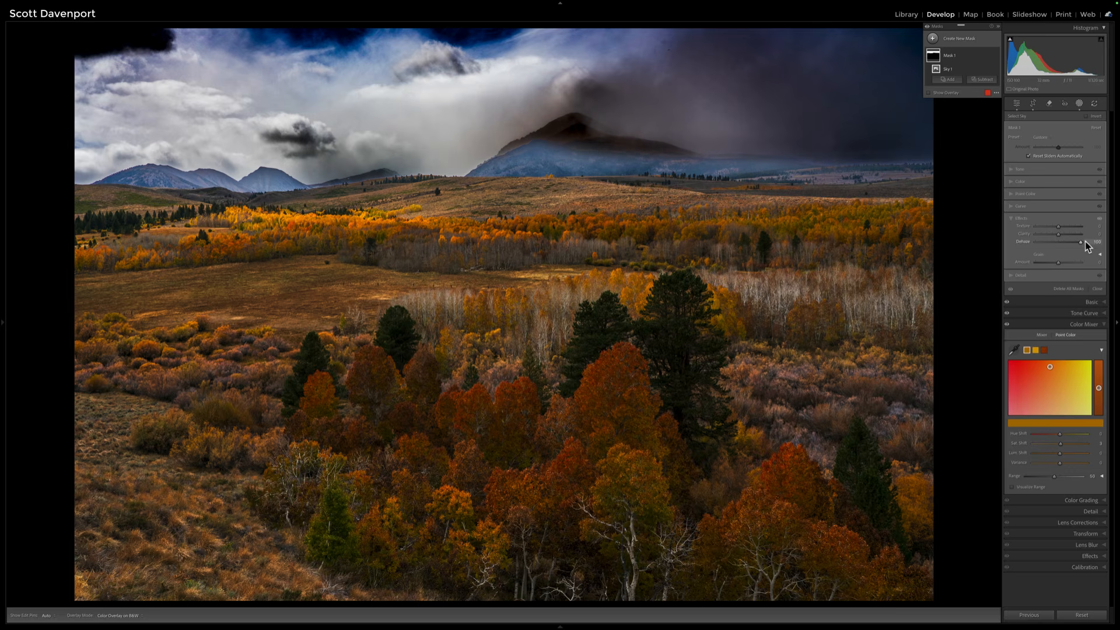
drag(1083, 242, 1060, 243)
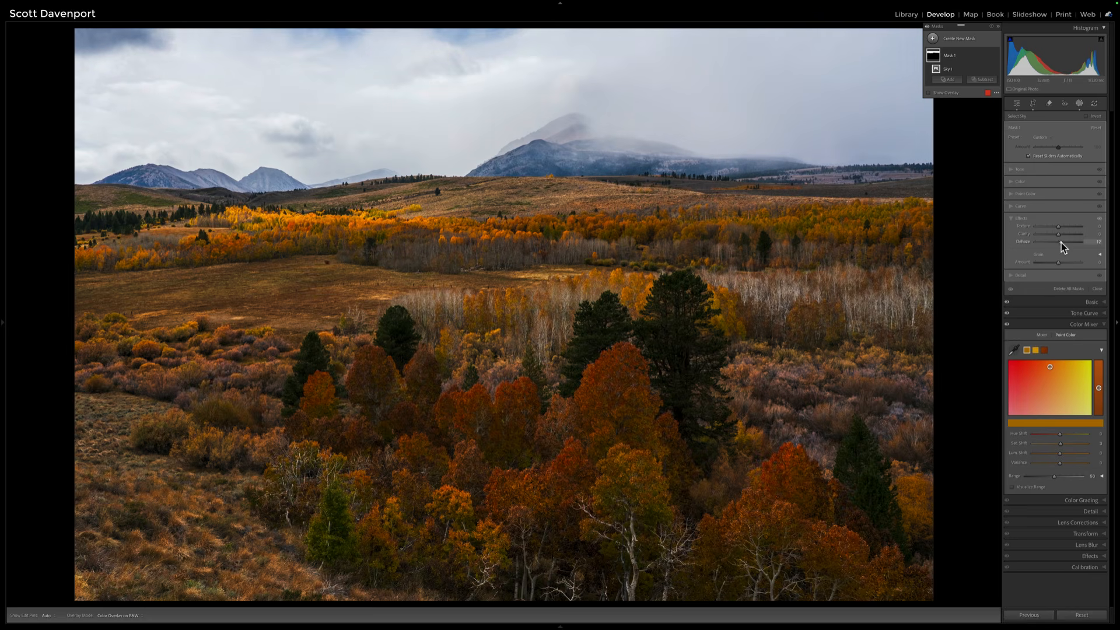
drag(1061, 241, 1061, 242)
- Lower the sky mask's Exposure very slightly and open its color adjustments
click(1011, 169)
drag(1058, 177, 1057, 177)
click(1011, 227)
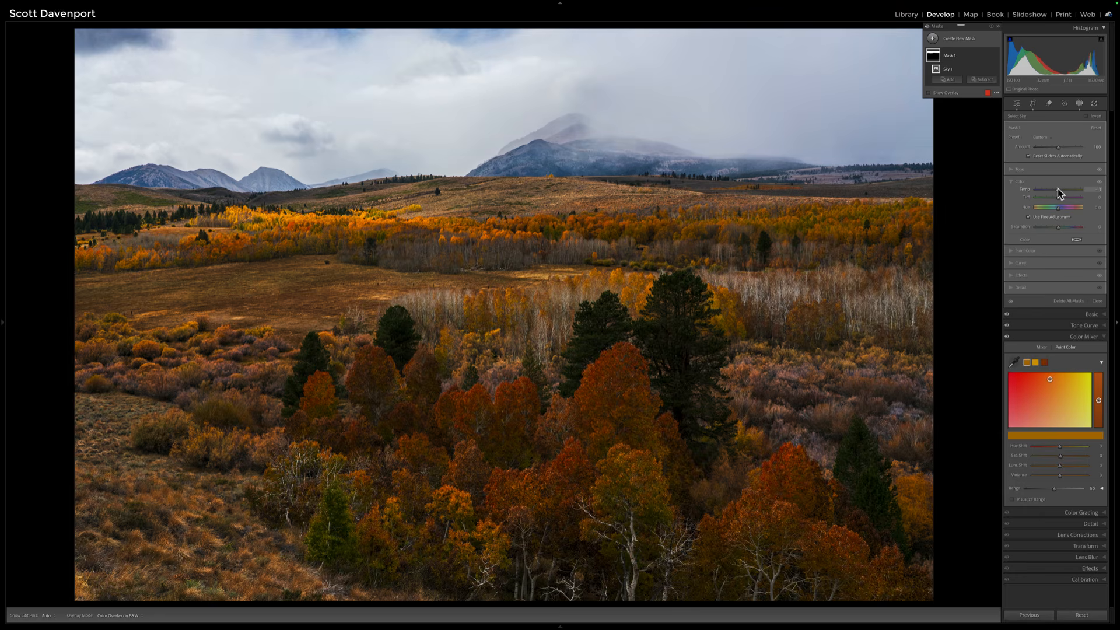
- Test the sky mask's Temp, reset it, and toggle the mask off and on to compare its effect
click(1058, 188)
double_click(1026, 191)
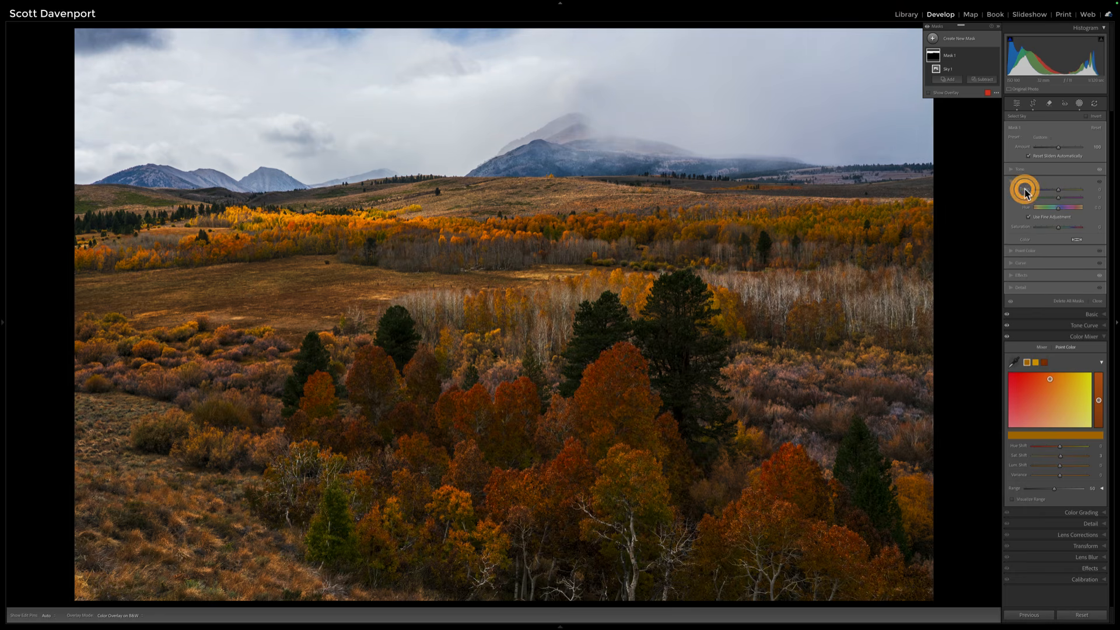
click(994, 56)
click(995, 56)
click(995, 56)
click(995, 56)
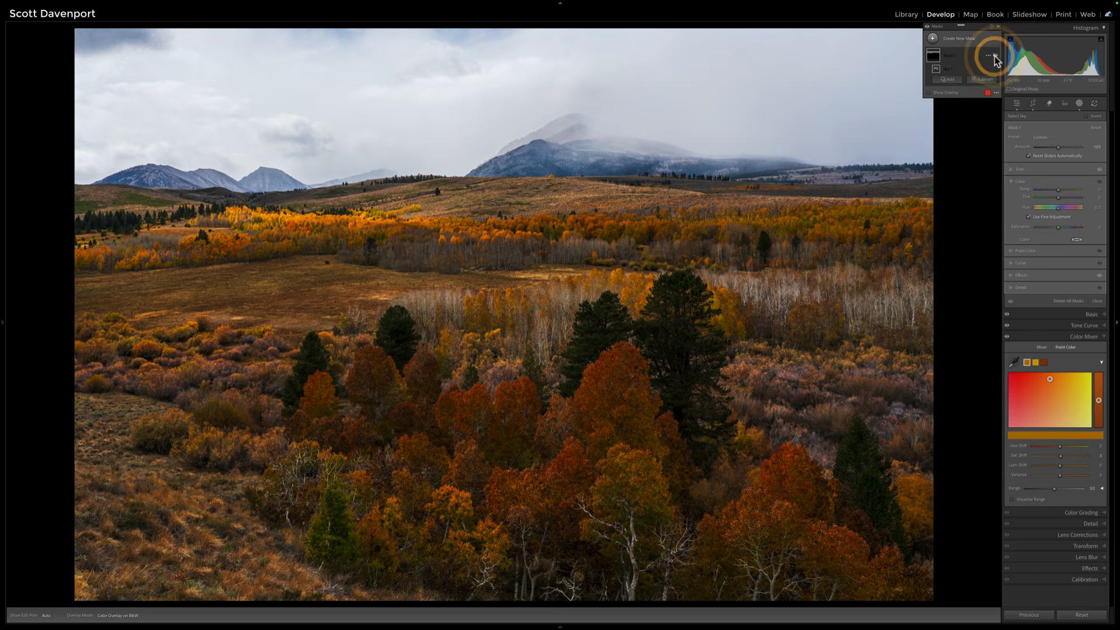
click(995, 56)
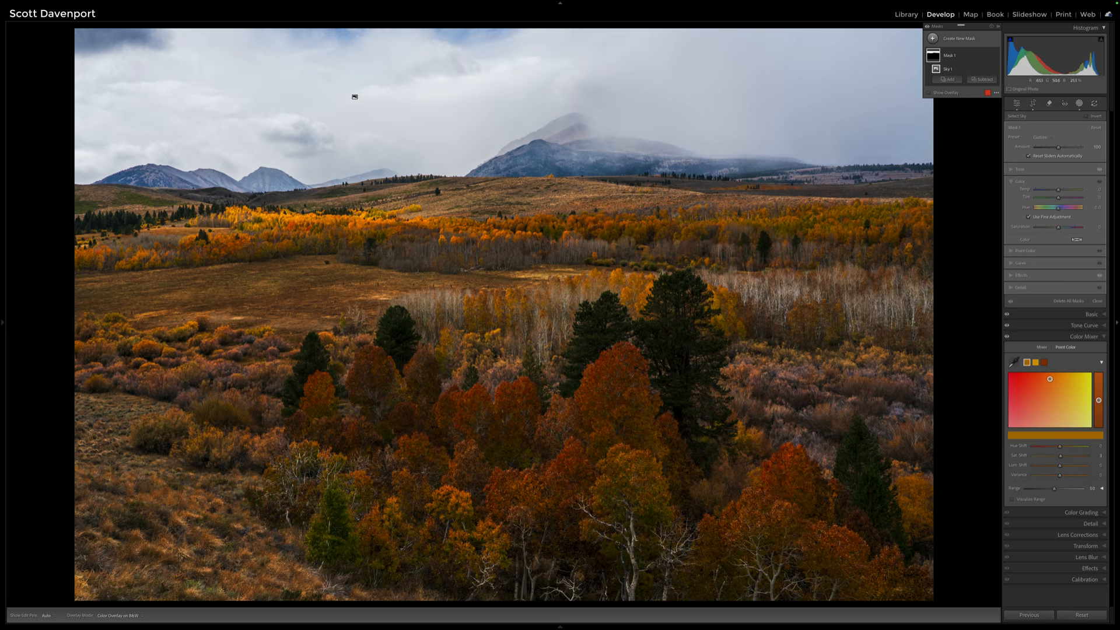
- Create a radial gradient mask over the foreground trees, widen and heighten the ellipse, and tilt it slightly clockwise
click(933, 38)
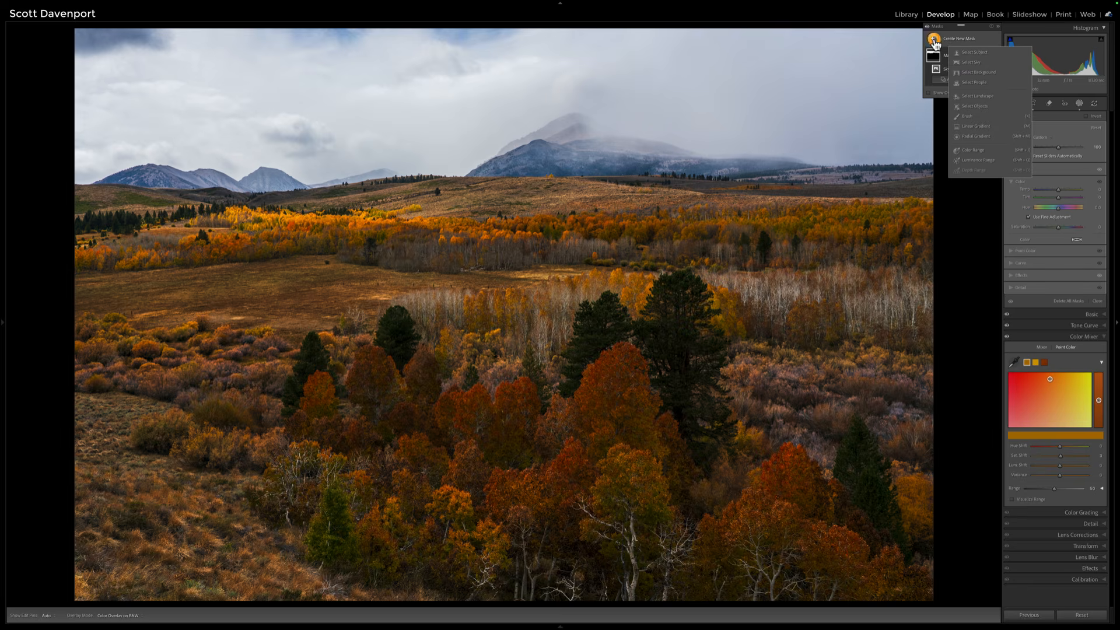
click(971, 135)
drag(575, 439, 849, 586)
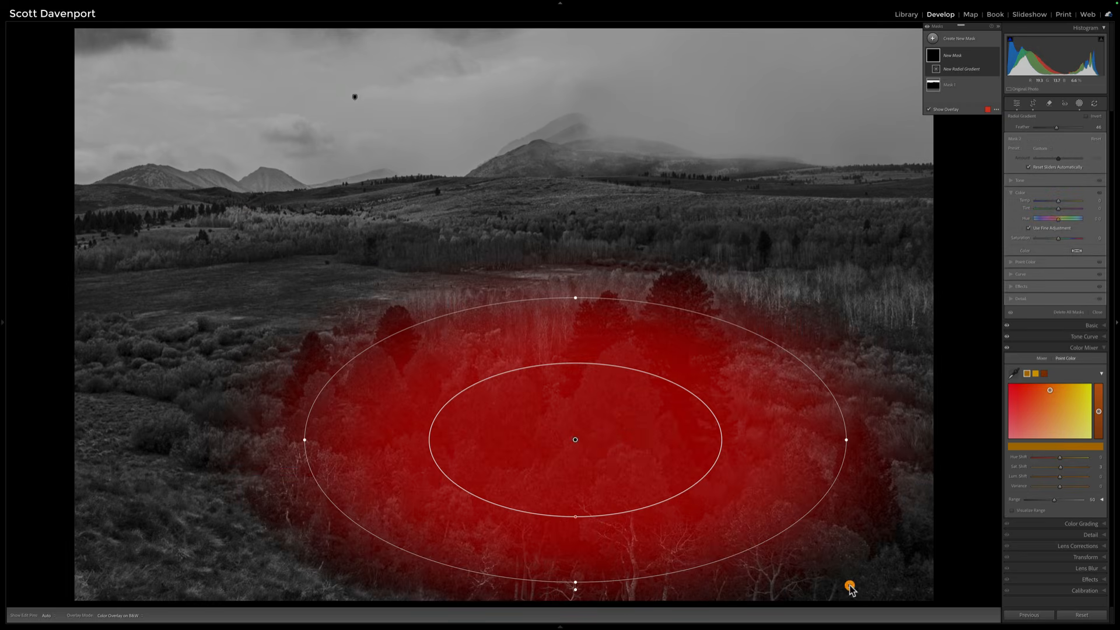
drag(846, 440, 919, 441)
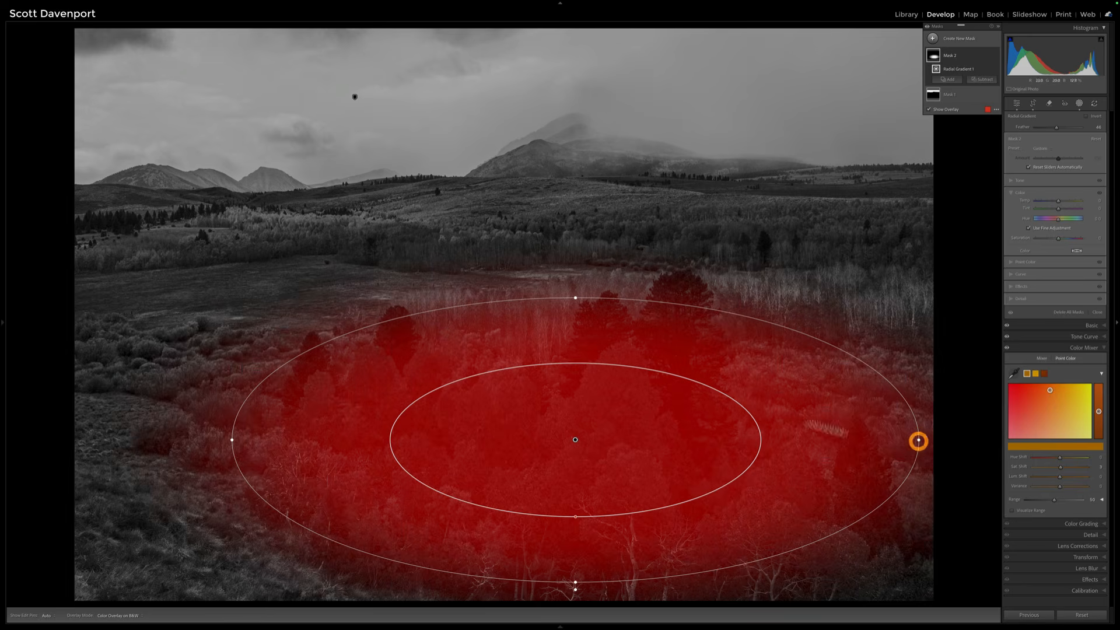
drag(575, 298, 576, 282)
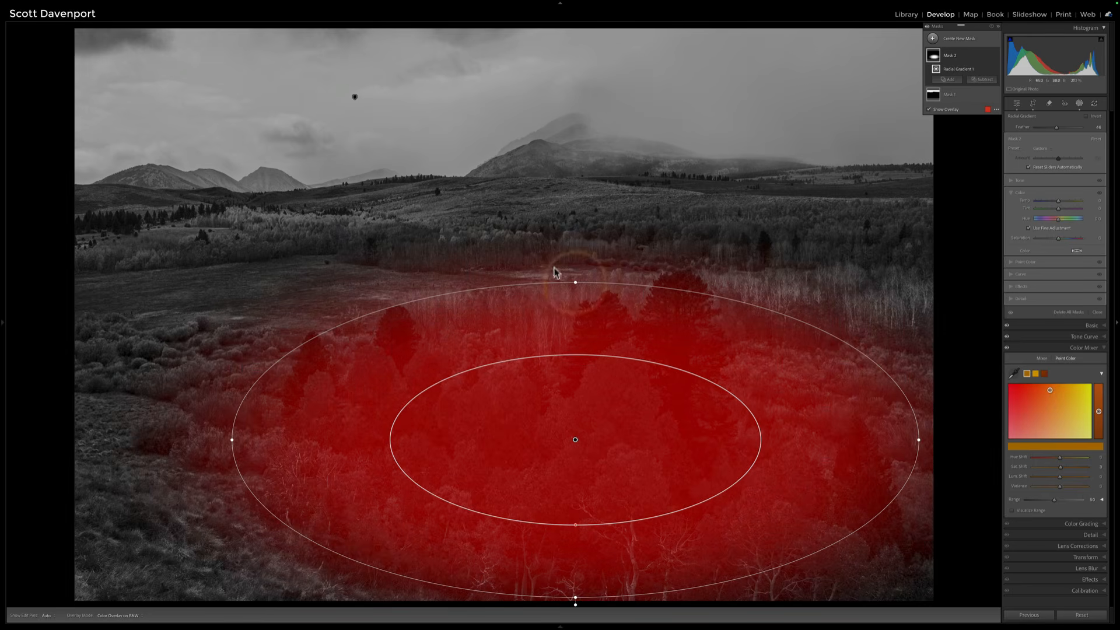
click(573, 274)
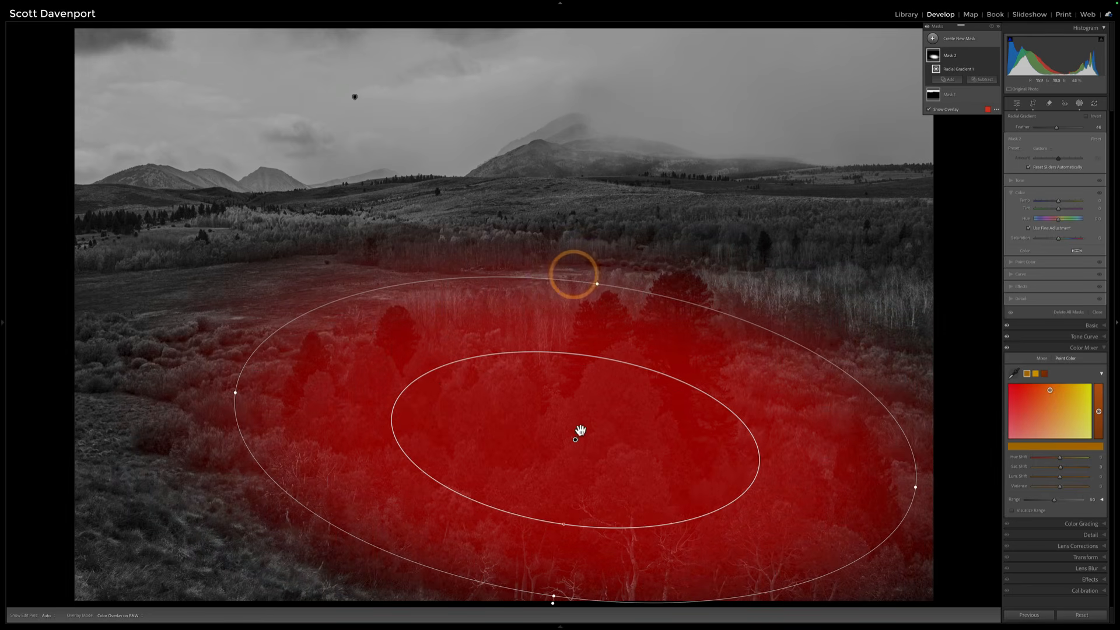
- Move the radial gradient toward the lower-right trees, widen its ellipse, and reduce its Feather to 33
drag(578, 443, 685, 480)
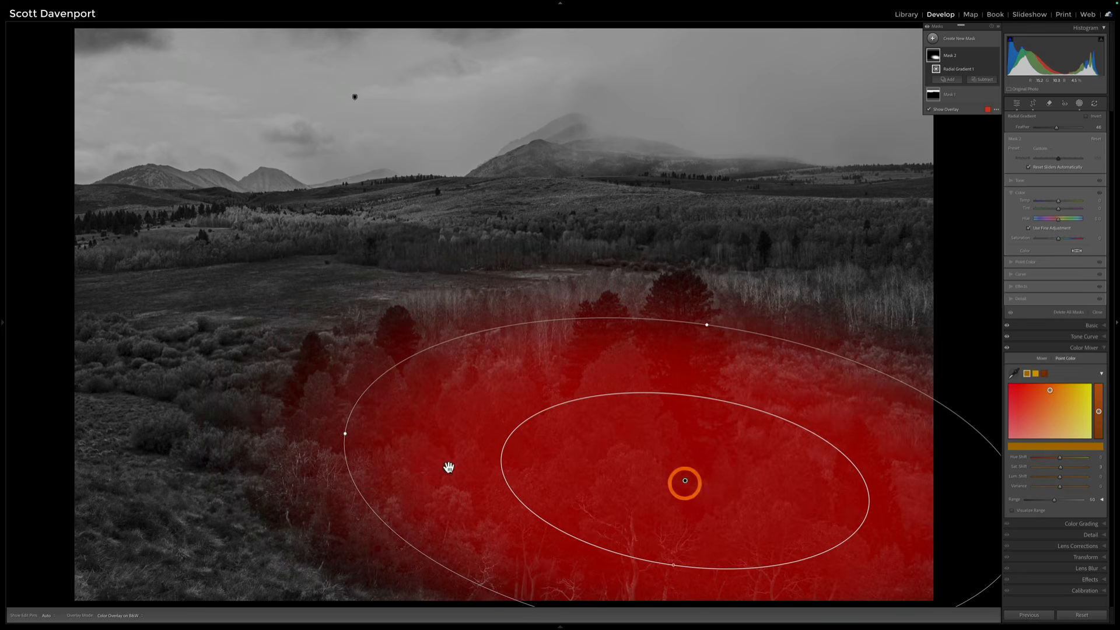
drag(346, 434, 323, 430)
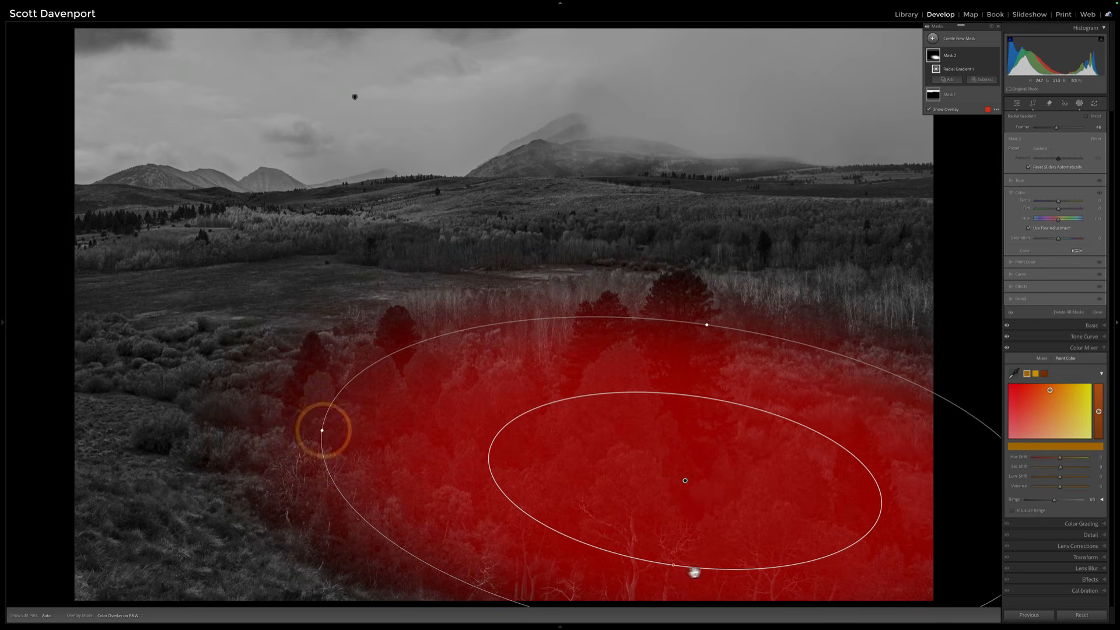
drag(673, 566, 669, 585)
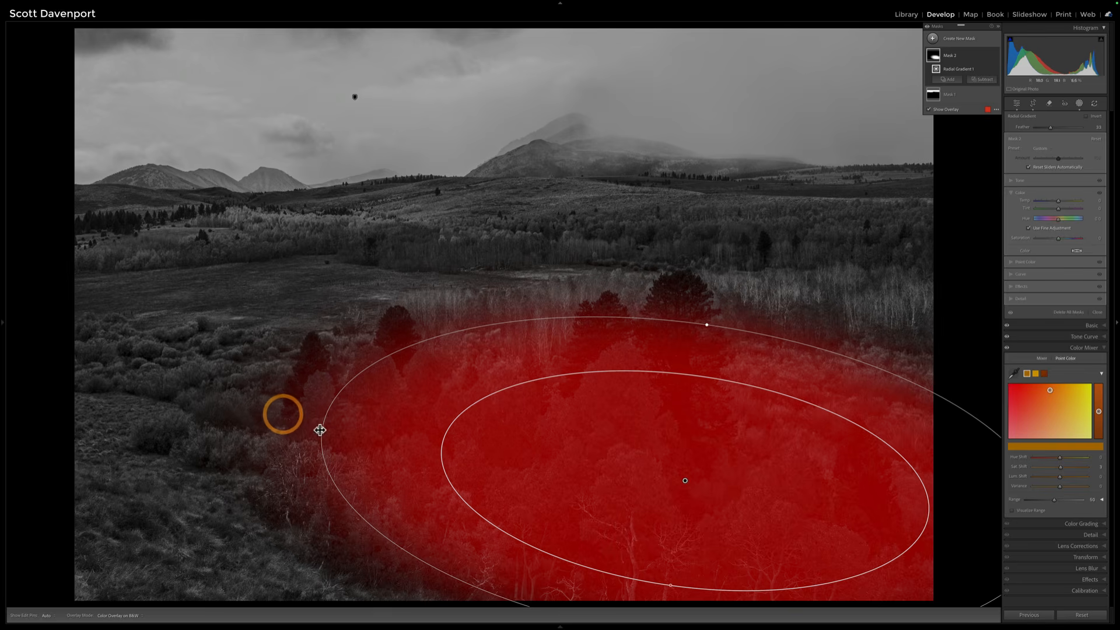
drag(322, 430, 281, 423)
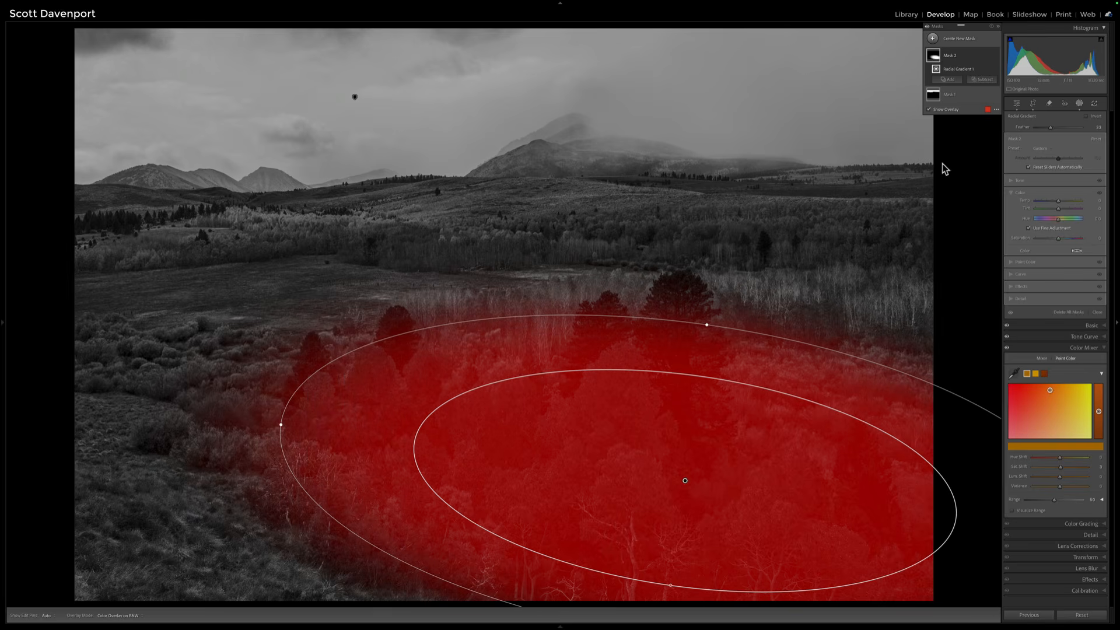
- Hide the mask overlay, set the radial gradient mask's Exposure to 0.13, and raise its Saturation slightly
click(1011, 181)
key(o)
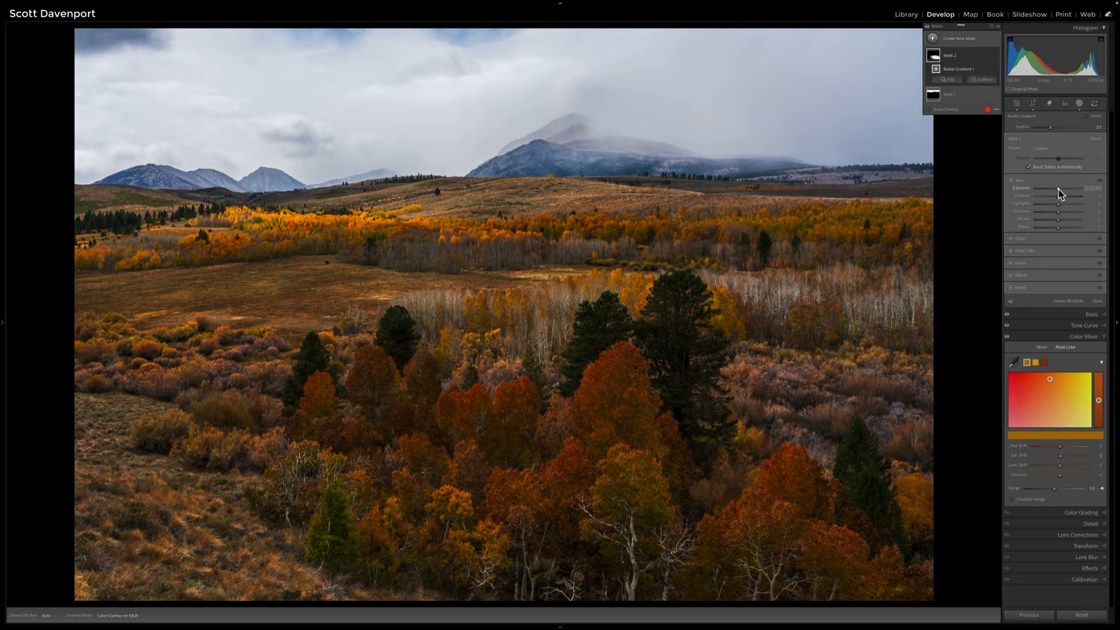
double_click(1059, 189)
click(1013, 239)
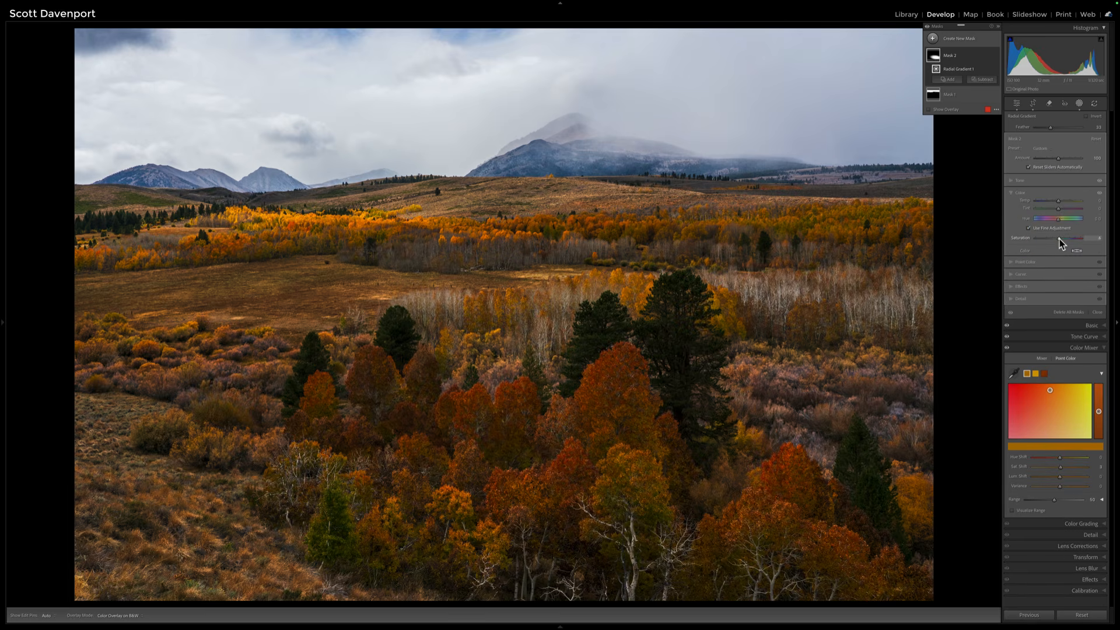
drag(1071, 239, 1059, 239)
- Set the radial gradient mask's Clarity to 21 and Texture to 6, and compare the photo without and with it
click(1011, 286)
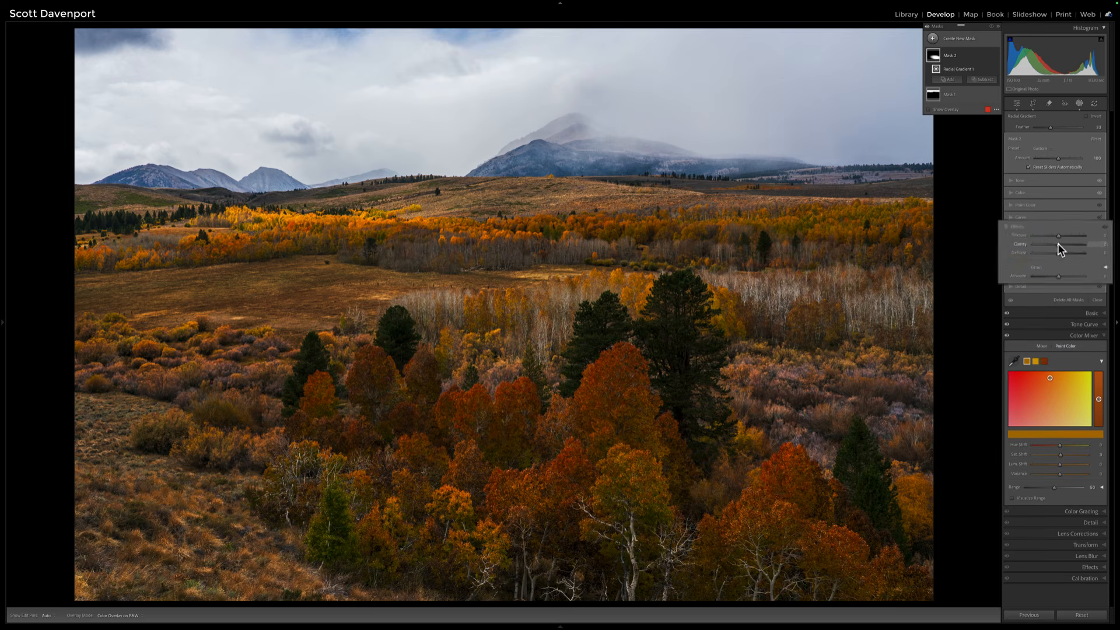
drag(1045, 240, 1049, 240)
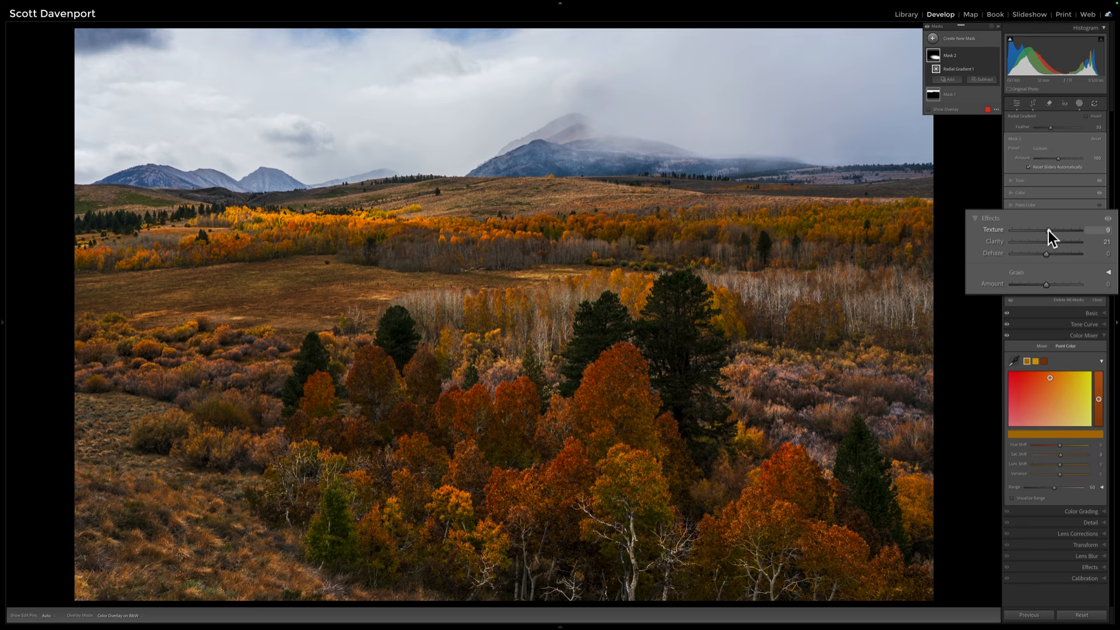
click(1048, 230)
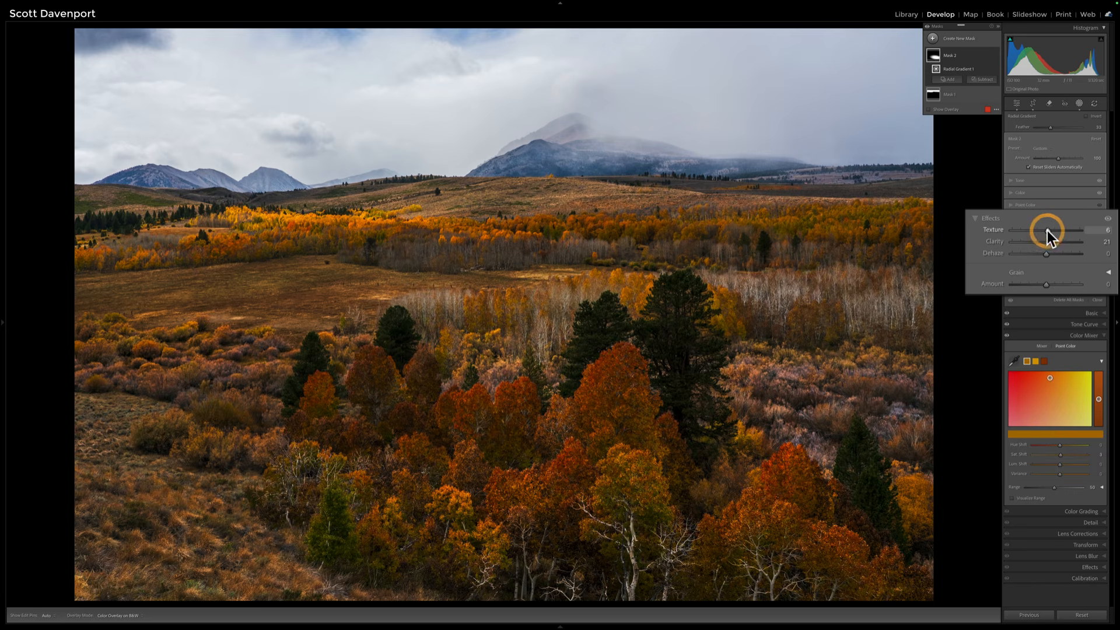
click(995, 57)
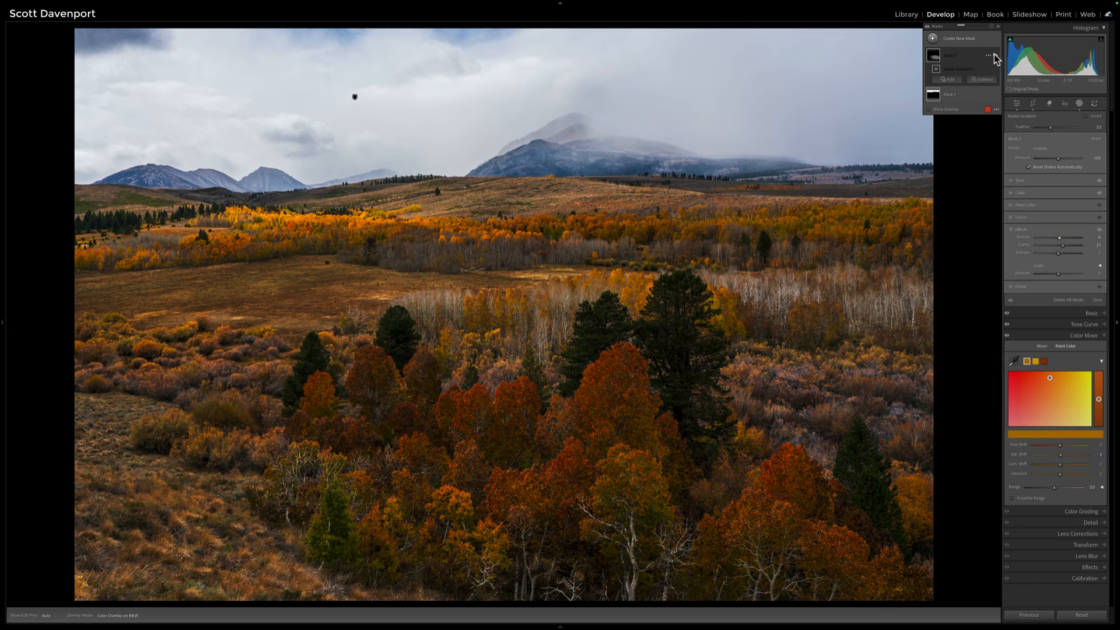
click(995, 57)
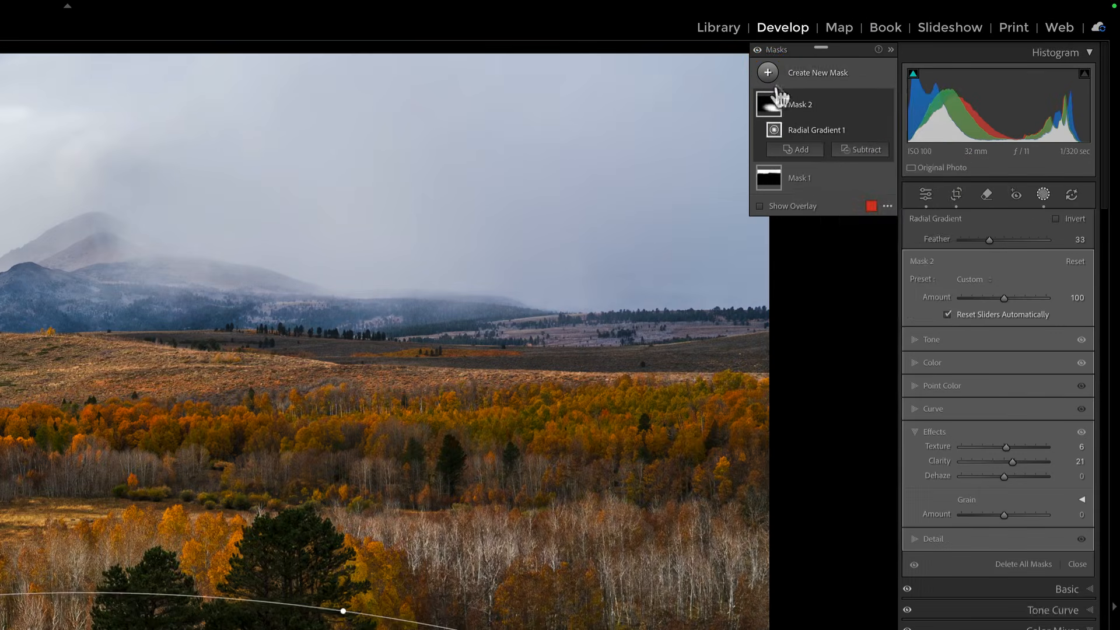
- Create a Select Objects mask of the brown meadow in the middle distance by enclosing it in a rectangle
click(932, 38)
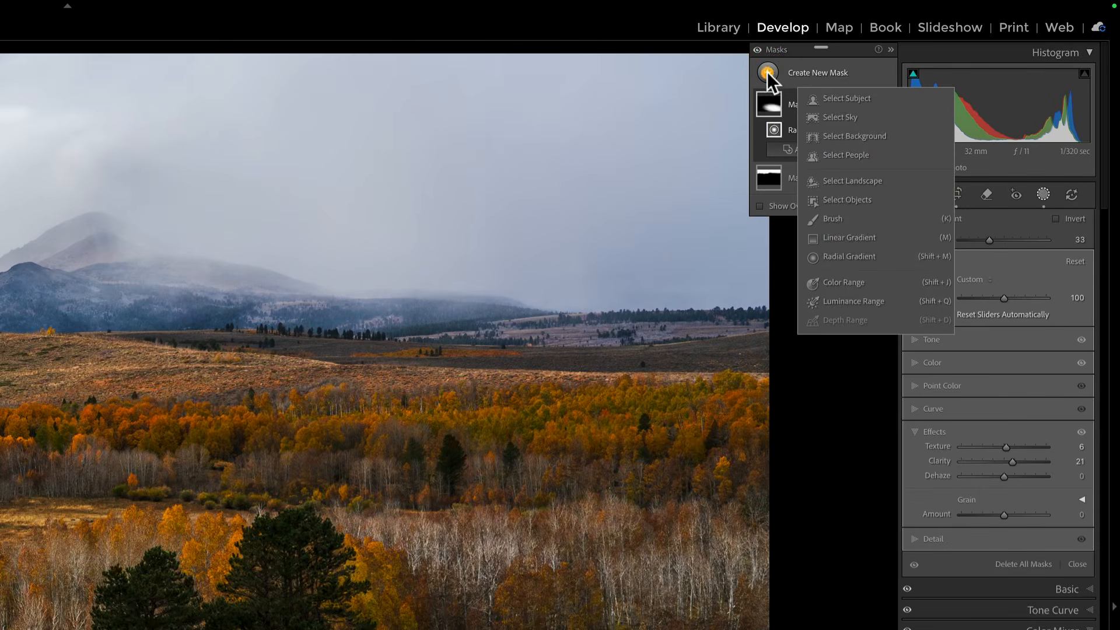
click(841, 199)
click(960, 239)
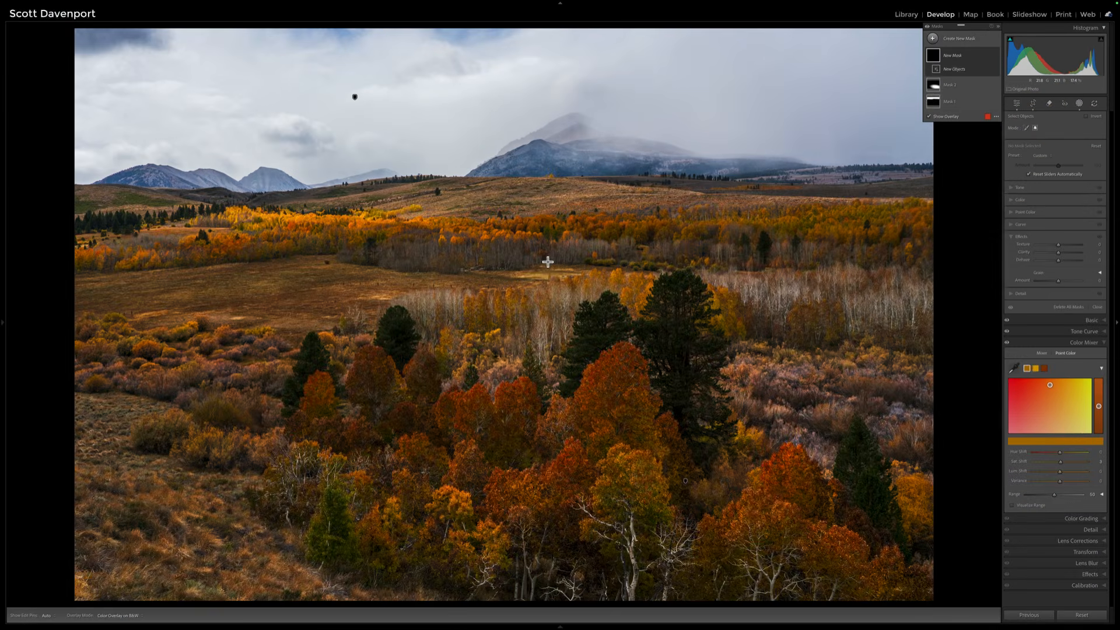
drag(548, 262, 54, 336)
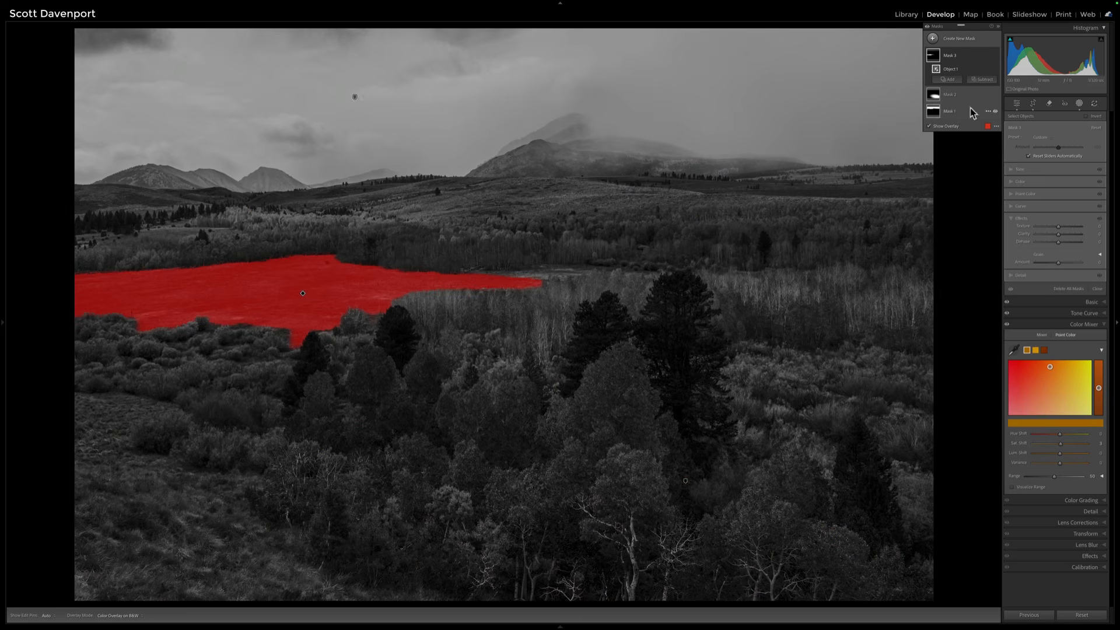
- Add a brush with reduced Flow to the meadow mask and paint in the meadow's missing right tip
click(954, 81)
click(960, 153)
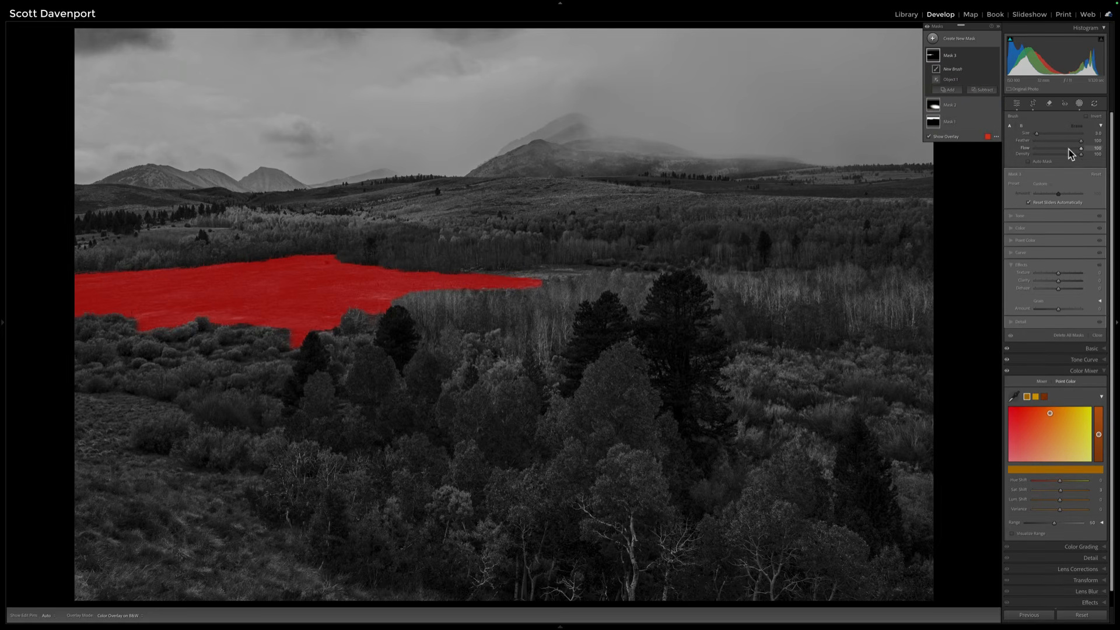
click(1093, 148)
click(1068, 148)
drag(572, 269, 581, 266)
key(h)
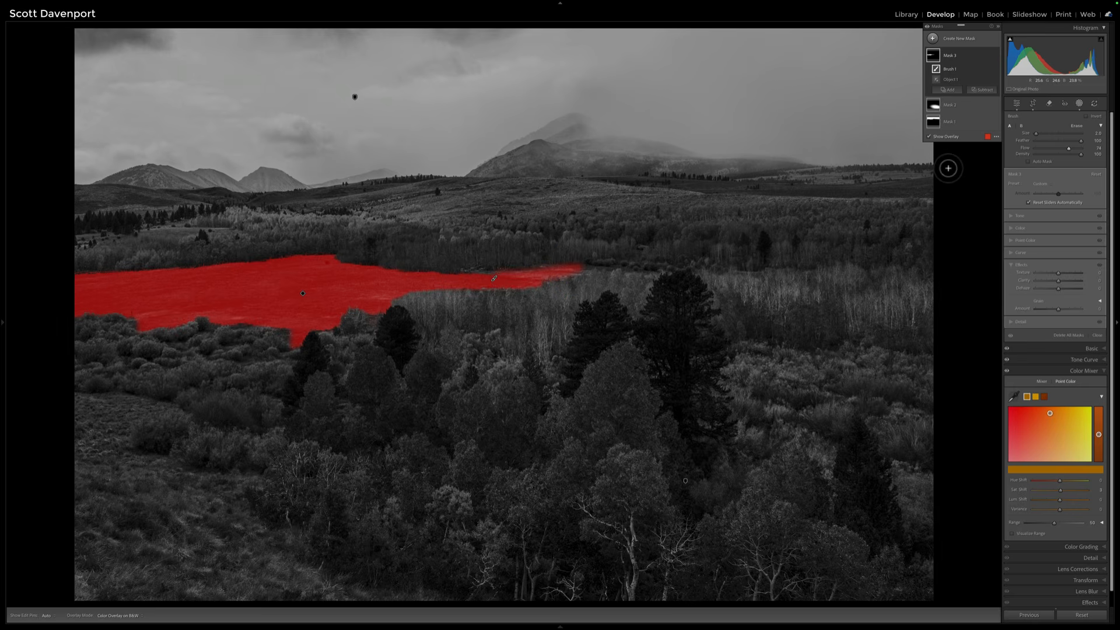
- Hide the overlay, set the meadow mask's Exposure to -0.16, and compare the photo without and with the mask
click(1012, 215)
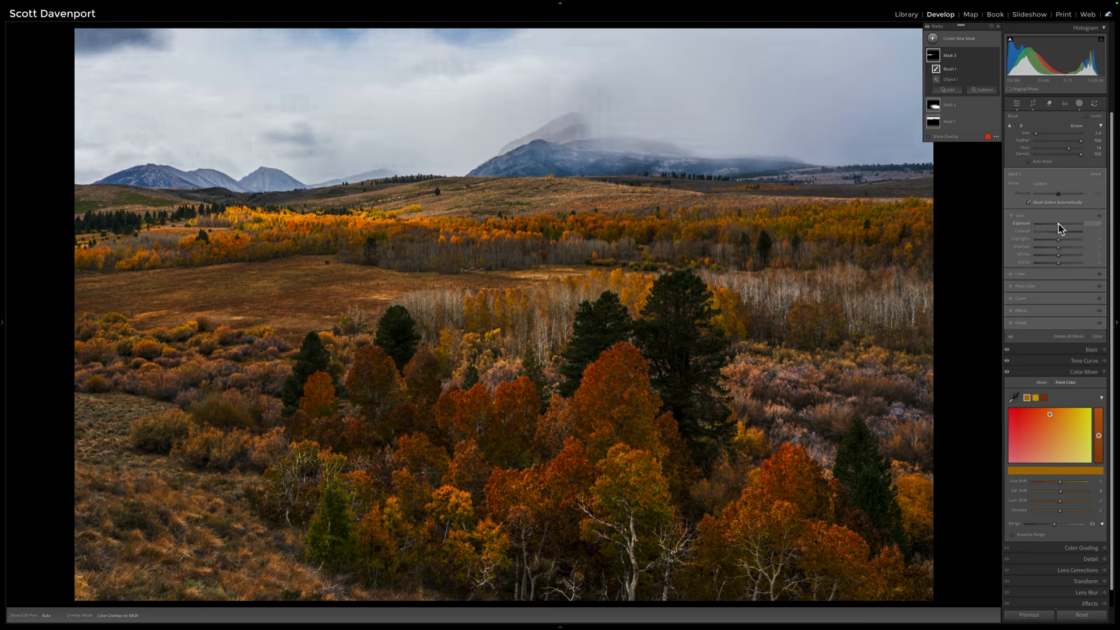
key(o)
drag(1046, 216, 1045, 216)
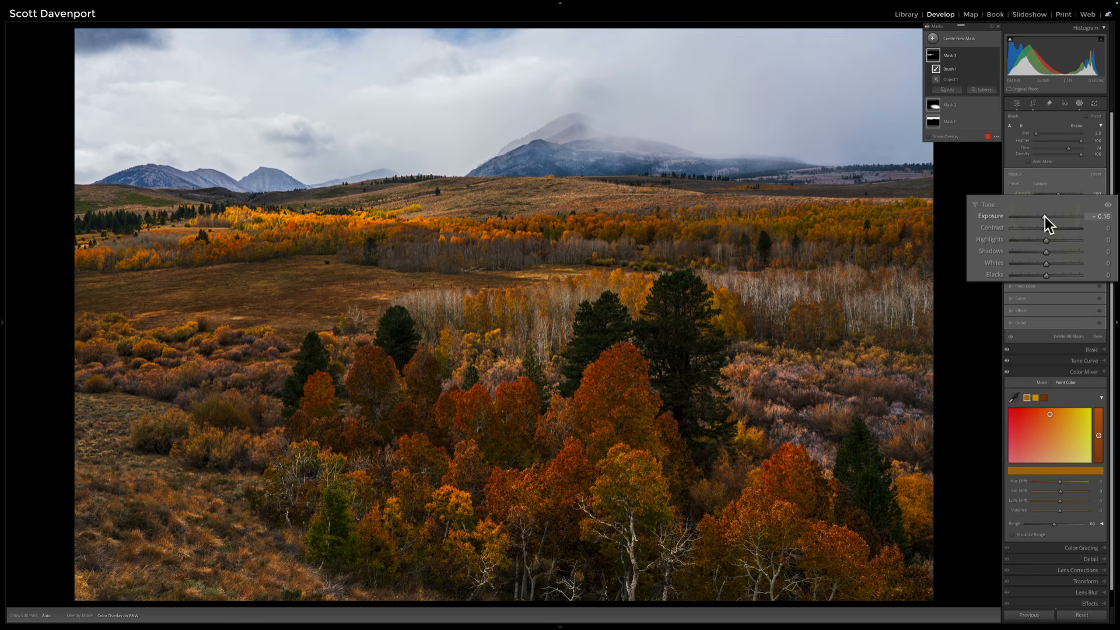
click(996, 56)
click(995, 56)
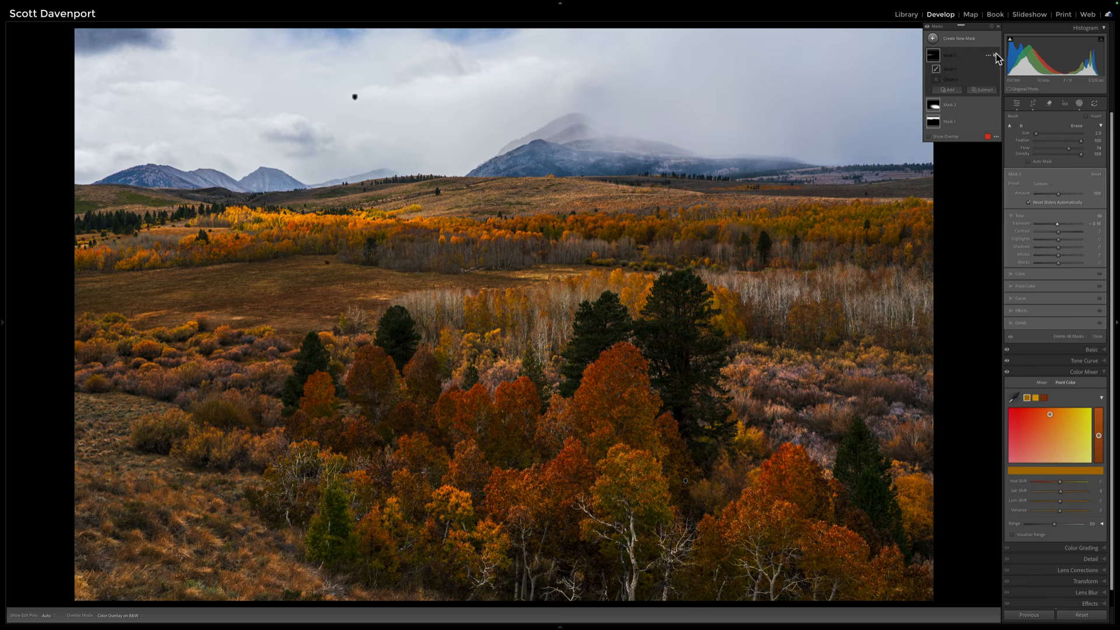
click(996, 56)
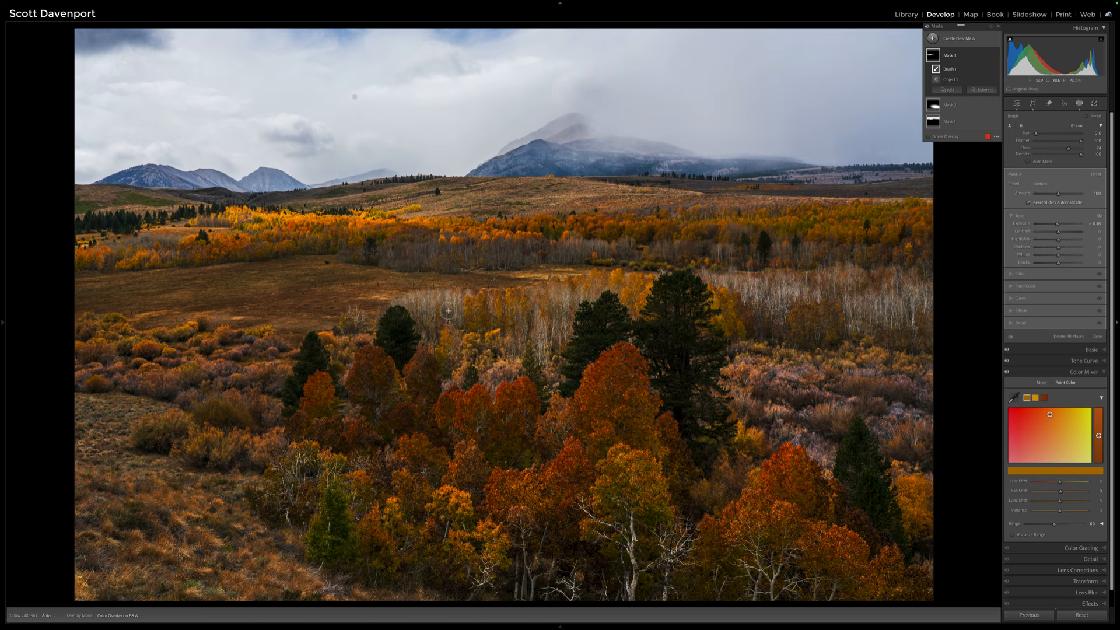
- Hide the edit pins, brush the lower-left foreground grass into the meadow mask, and show the pins again
key(h)
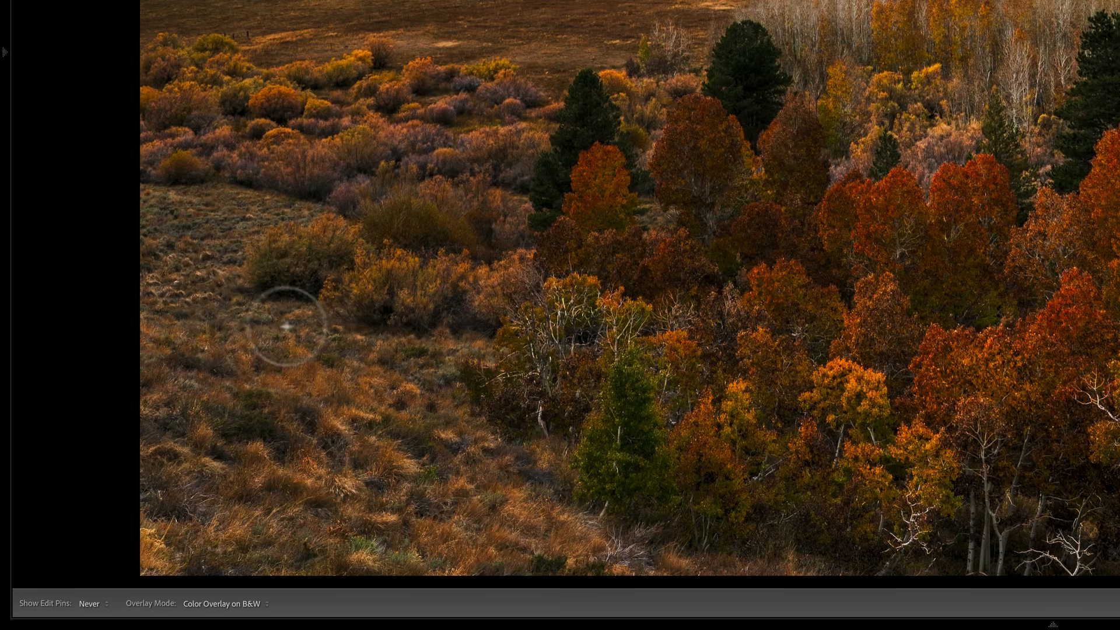
key(h)
key(h)
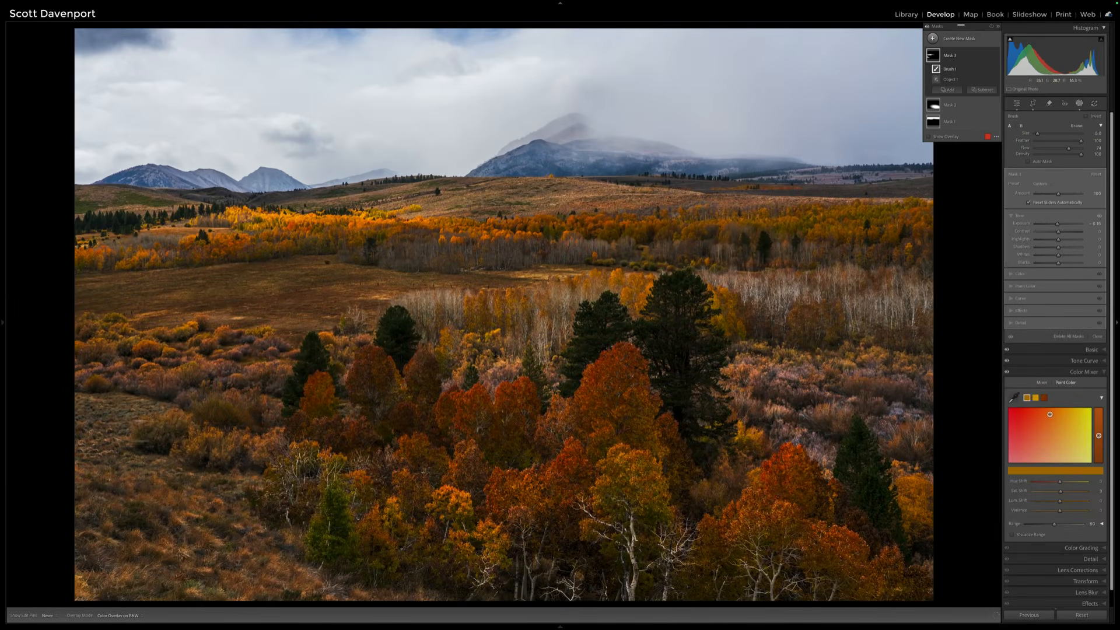
key(h)
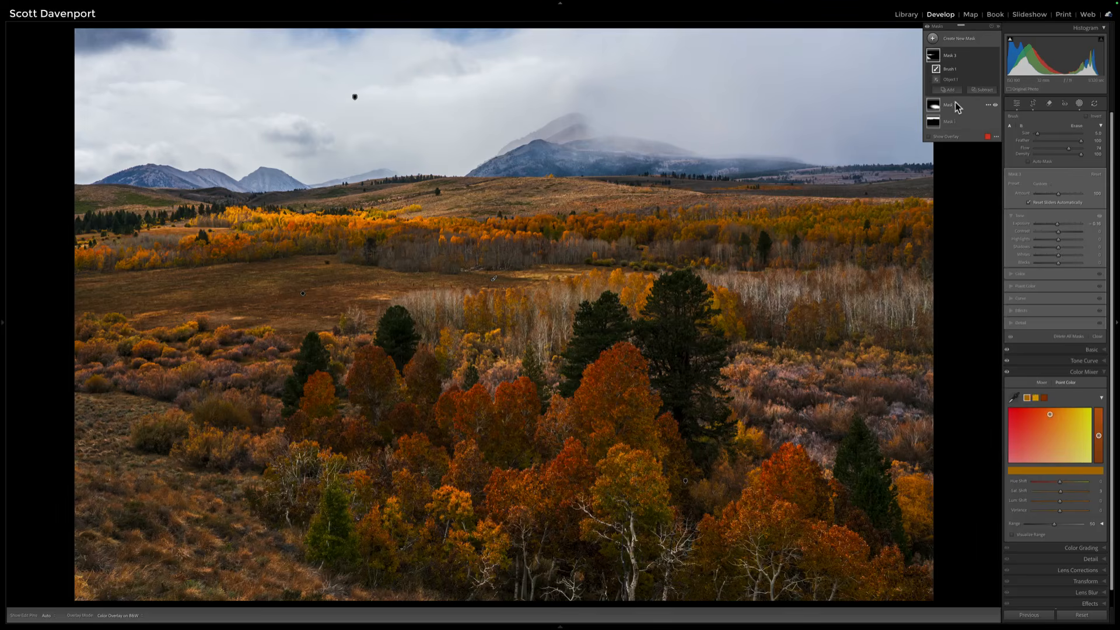
- Add a brush component to Mask 2 and enlarge the brush
click(951, 106)
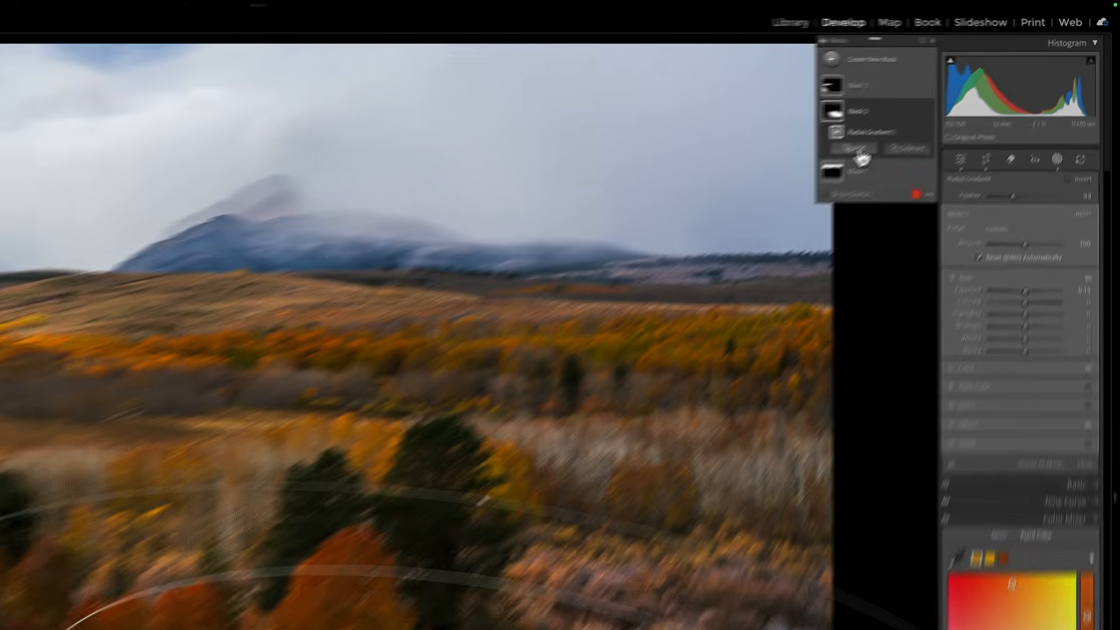
click(948, 95)
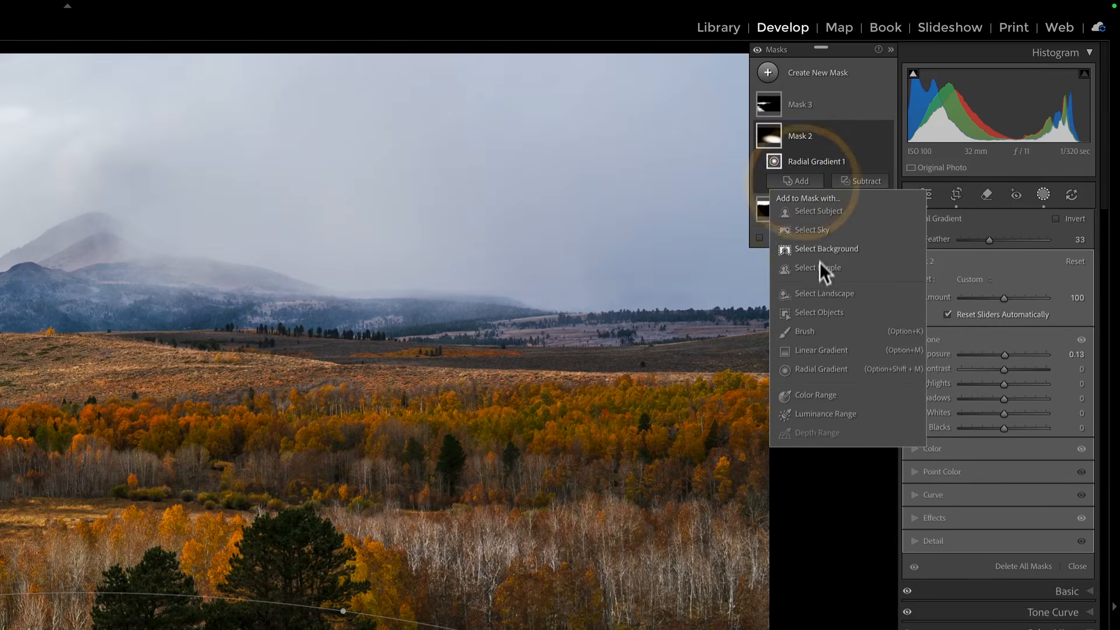
click(813, 330)
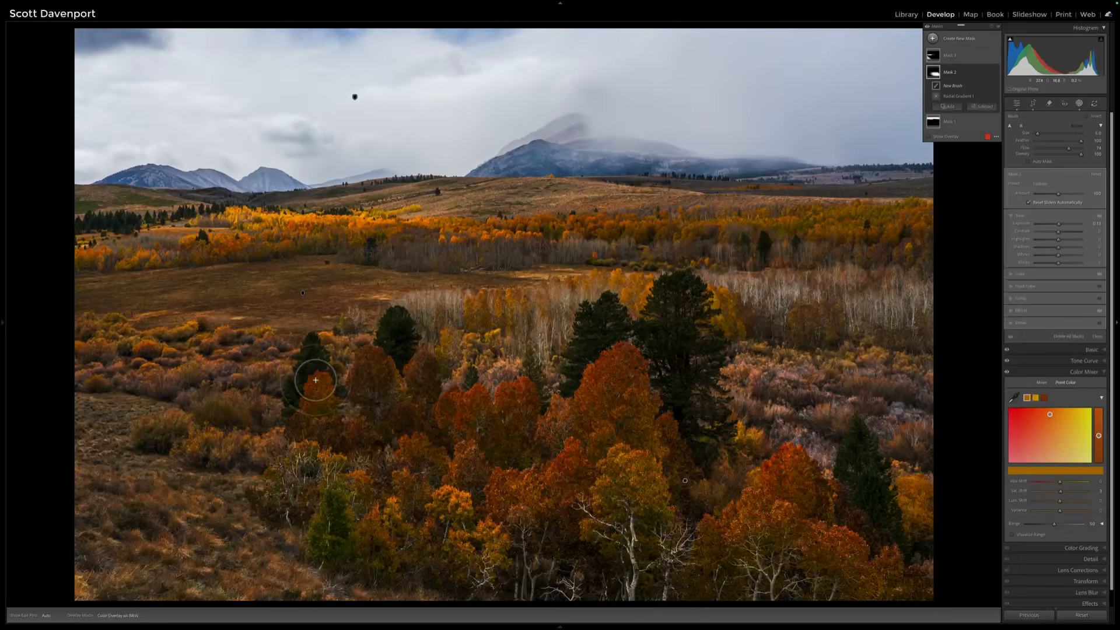
key(bracketright)
key(bracketright)
key(bracketright)
- Hide the edit pins, brush the shrubs beyond the foreground trees into Mask 2, and show the pins again
key(h)
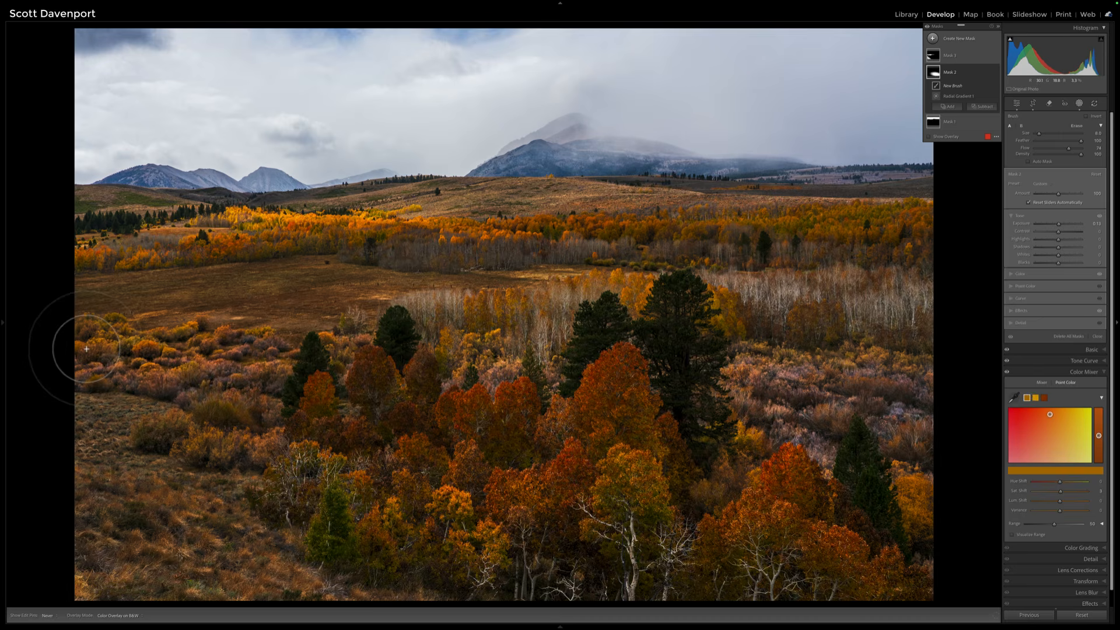
mouse_move(233, 401)
mouse_down()
mouse_move(273, 448)
mouse_move(116, 352)
mouse_move(331, 367)
mouse_move(174, 446)
mouse_up()
key(h)
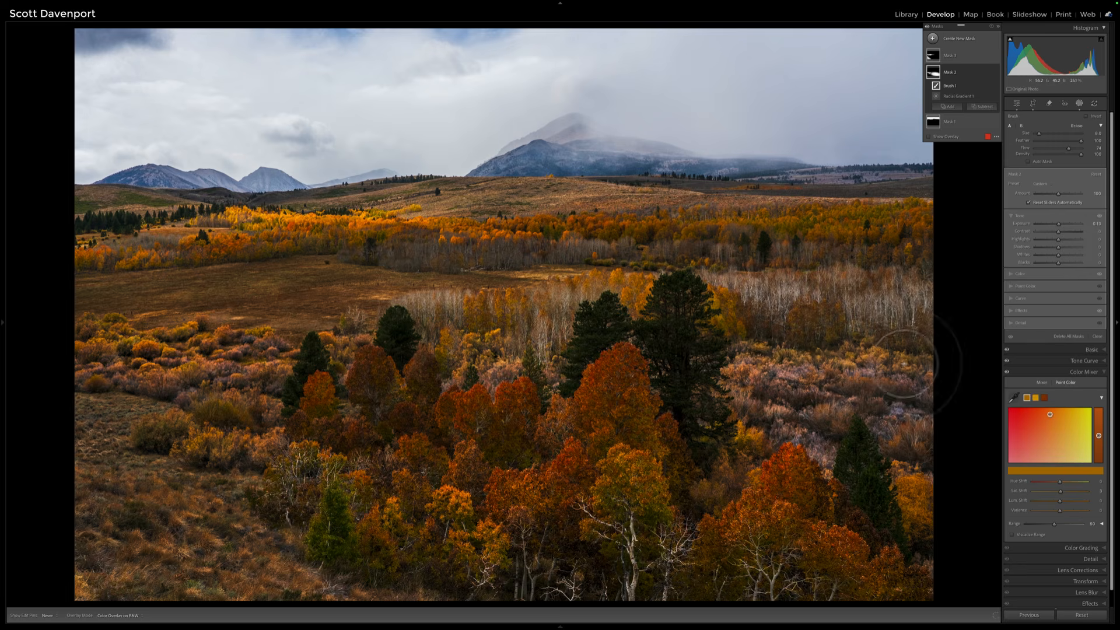
key(h)
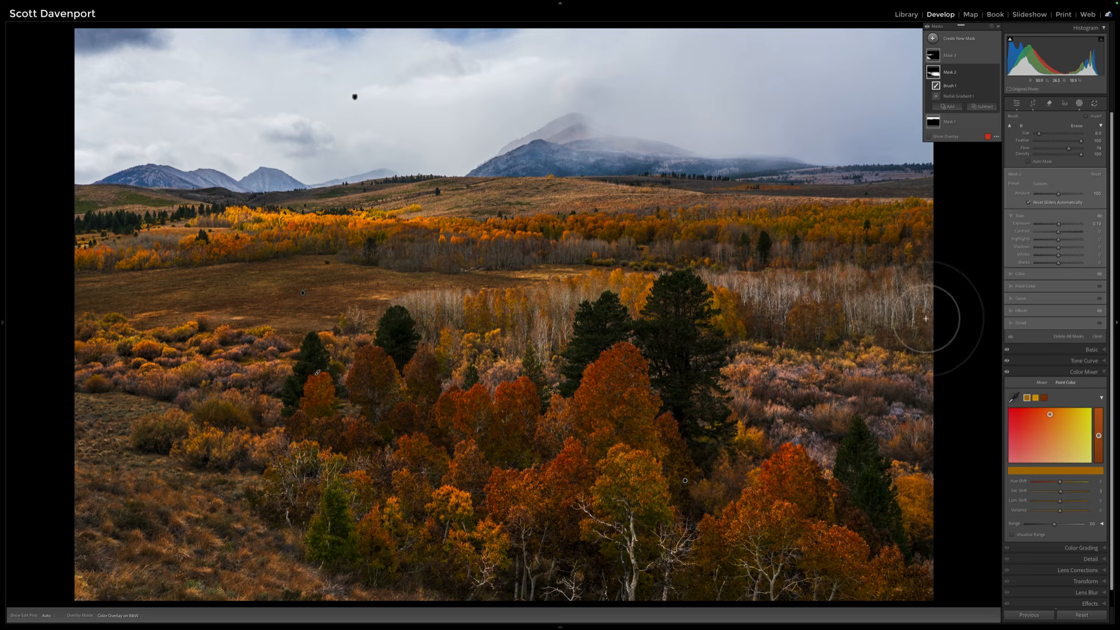
click(714, 322)
click(493, 342)
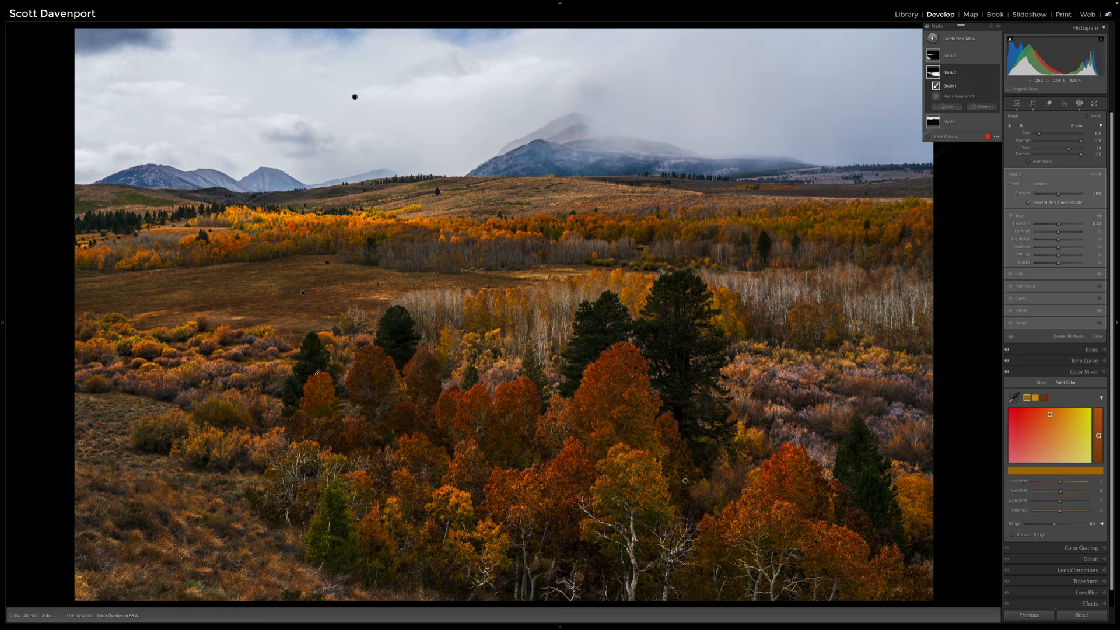
- Compare the photo without and with Mask 2 and the meadow mask, leaving both masks visible
click(977, 75)
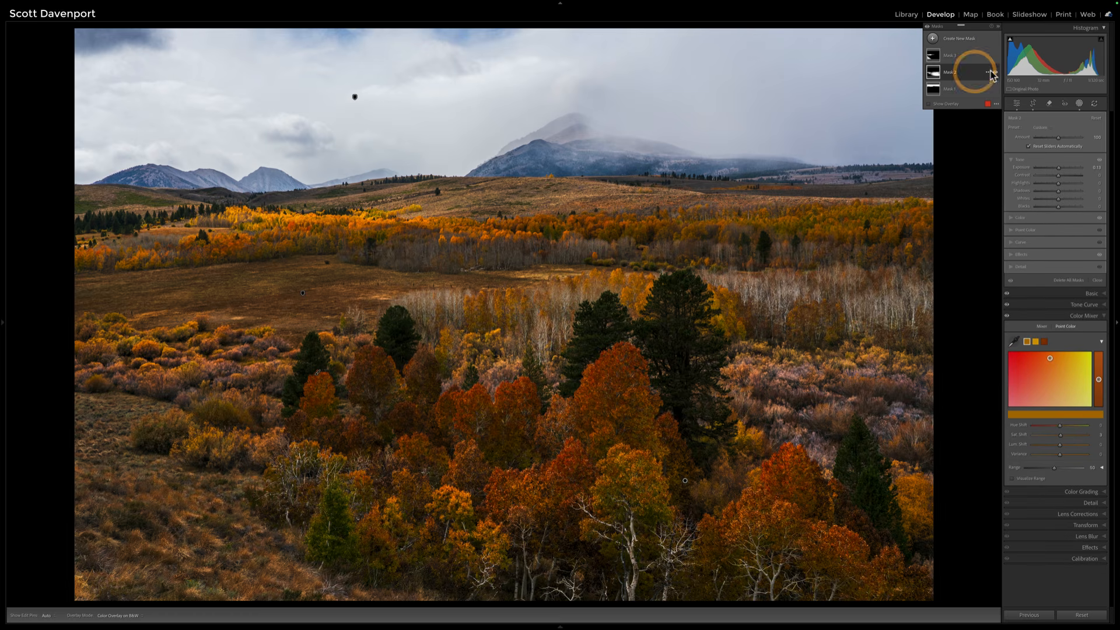
click(996, 72)
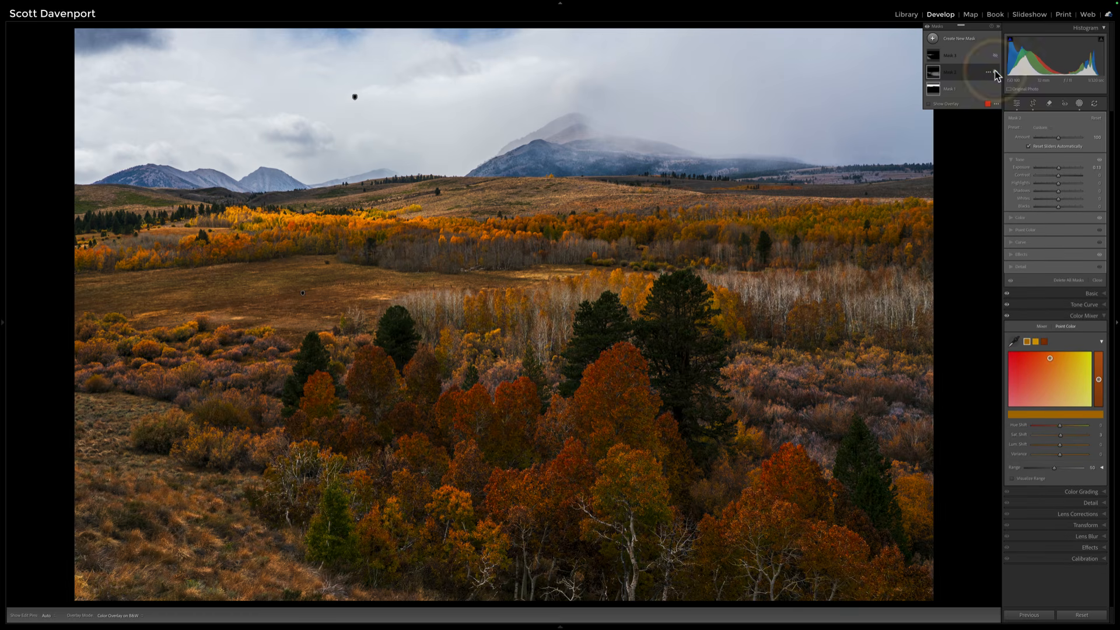
click(995, 73)
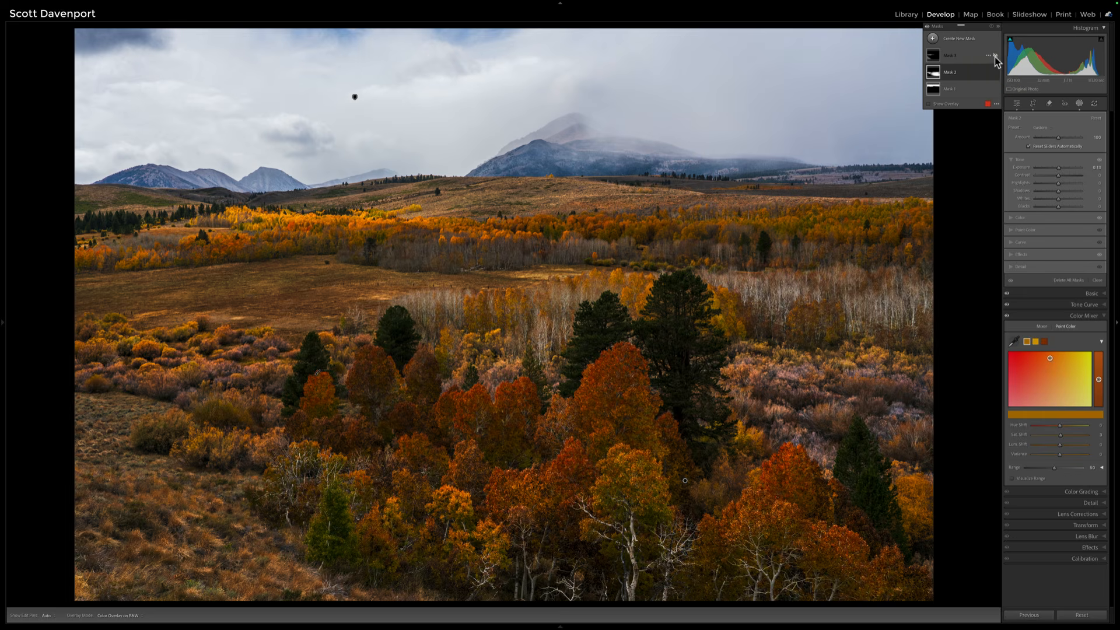
click(996, 57)
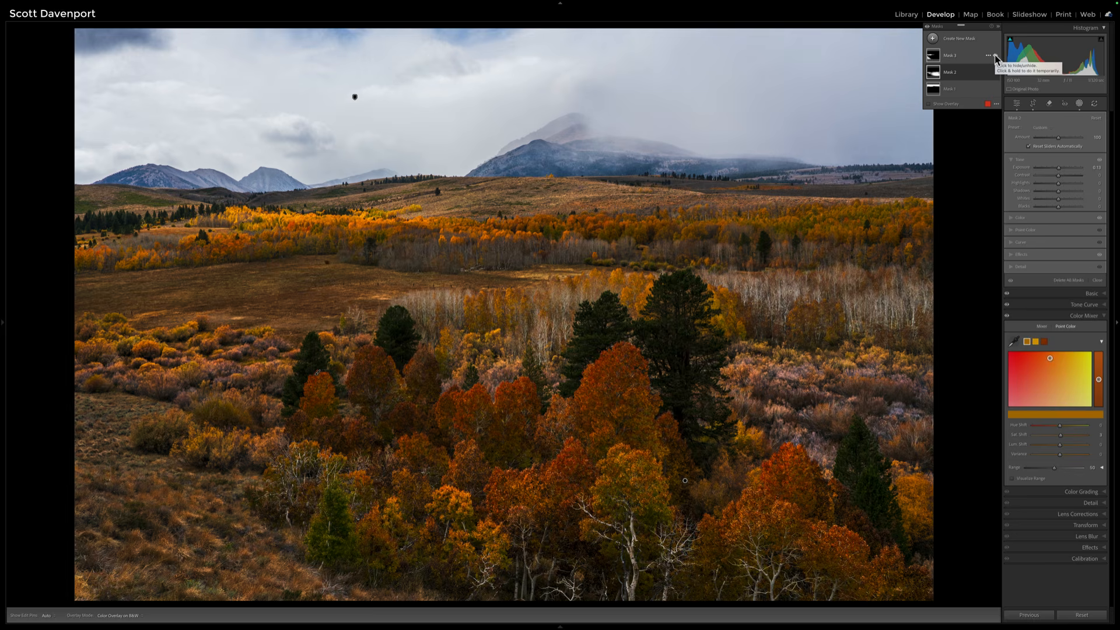
- Create an inverted radial gradient mask as a wide oval centred on the middle distance of the landscape
click(933, 39)
click(972, 136)
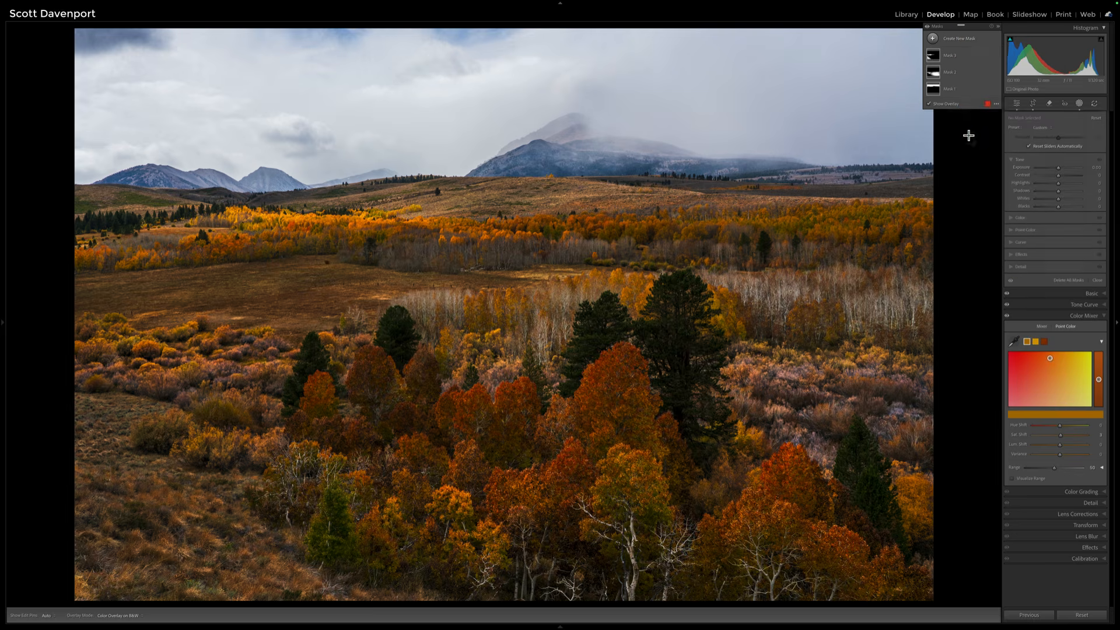
drag(414, 253, 840, 522)
click(1086, 117)
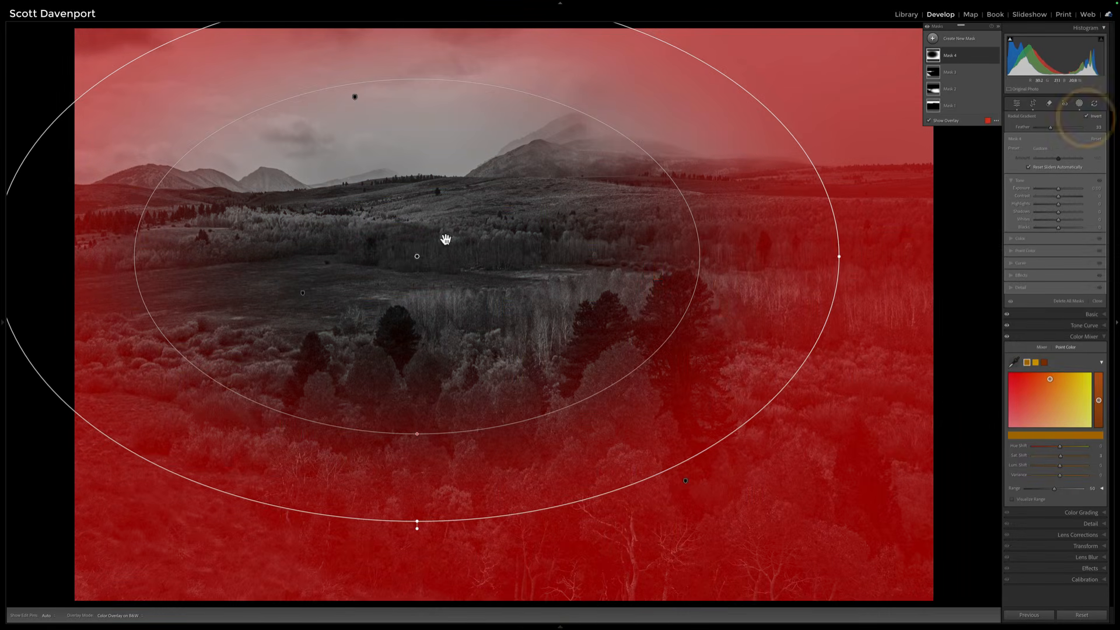
drag(414, 258, 485, 293)
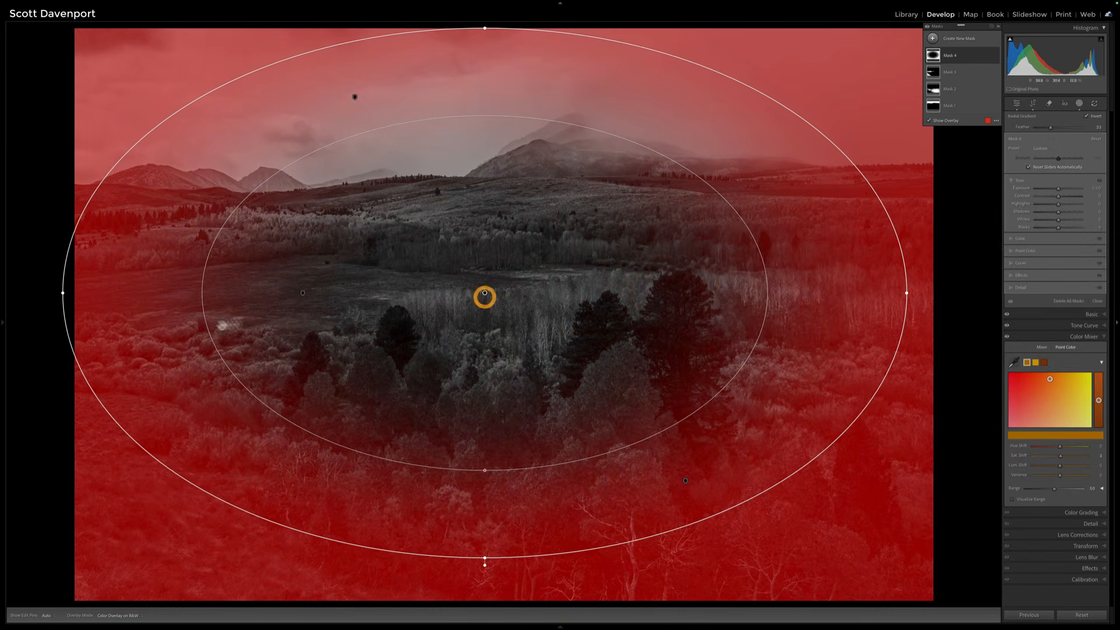
- Widen the inverted oval beyond the frame, tilt it clockwise, shift it toward the foreground trees, and set Feather to 47
key(super+minus)
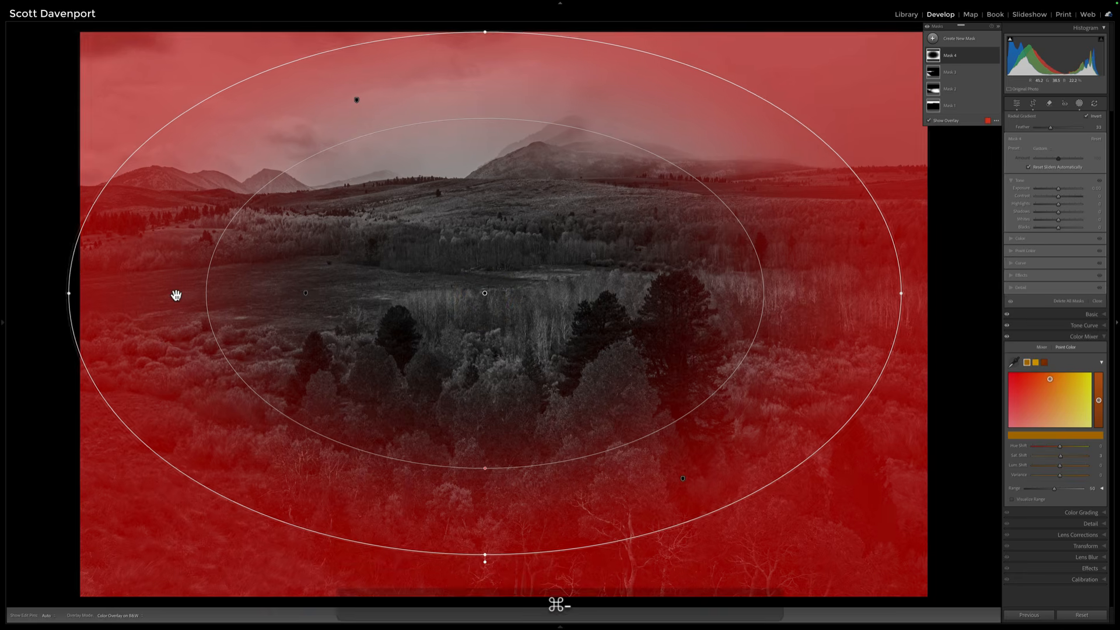
drag(190, 299, 124, 300)
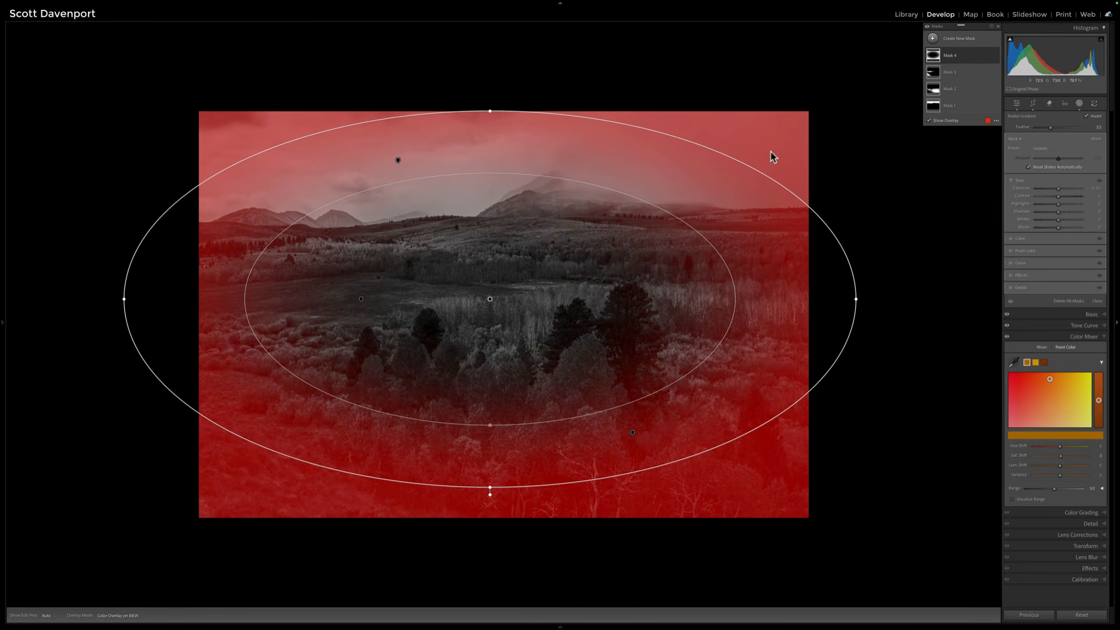
drag(761, 165, 830, 220)
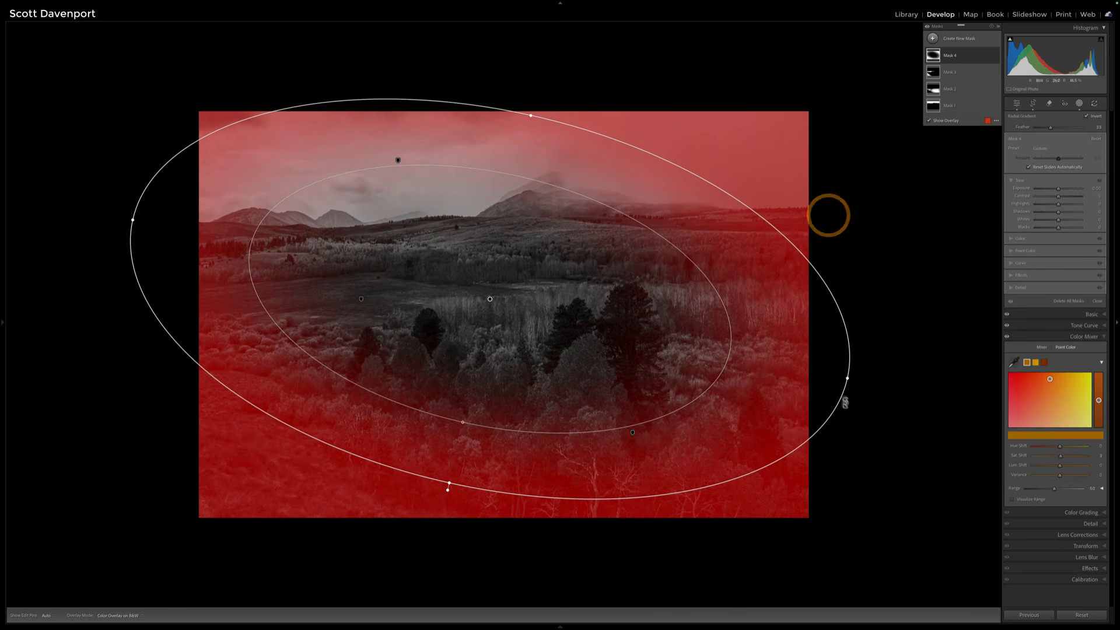
drag(846, 378, 897, 392)
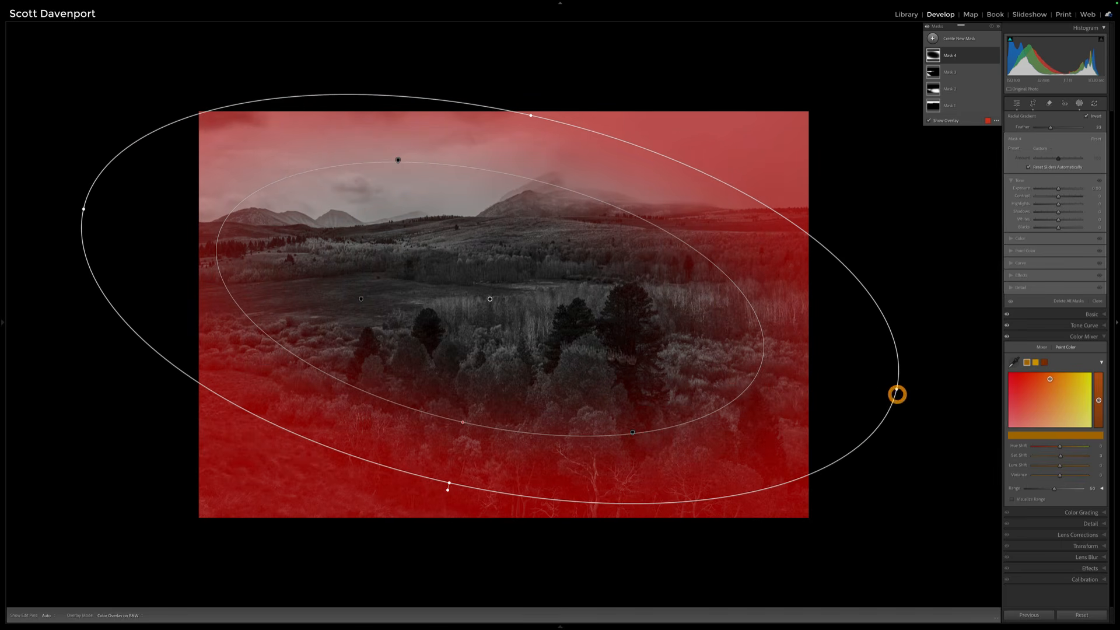
drag(505, 309, 542, 347)
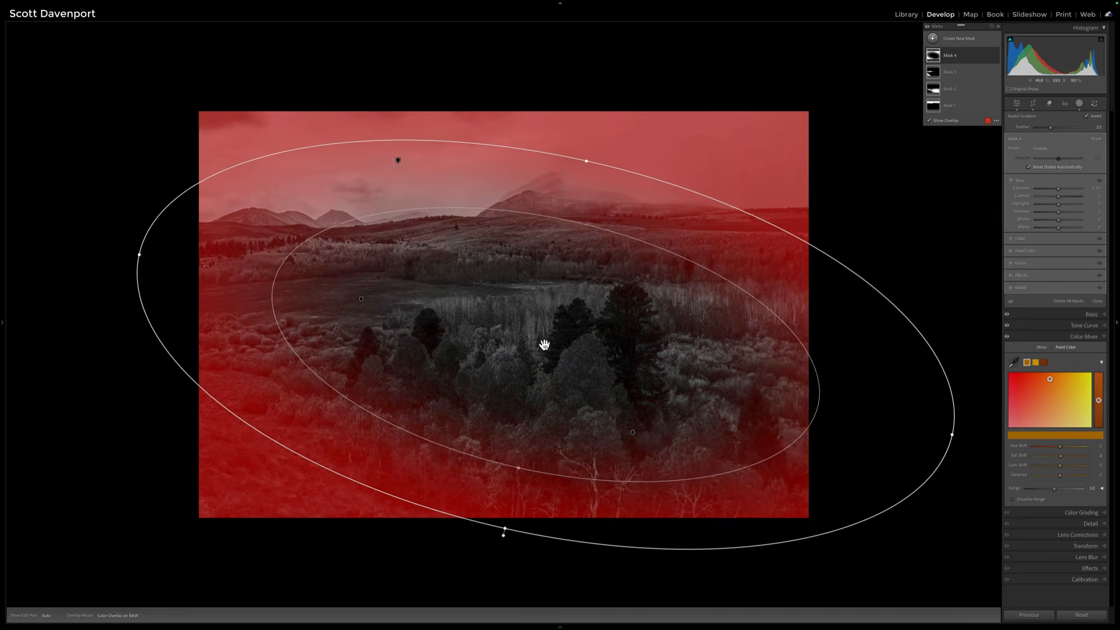
drag(519, 470, 533, 442)
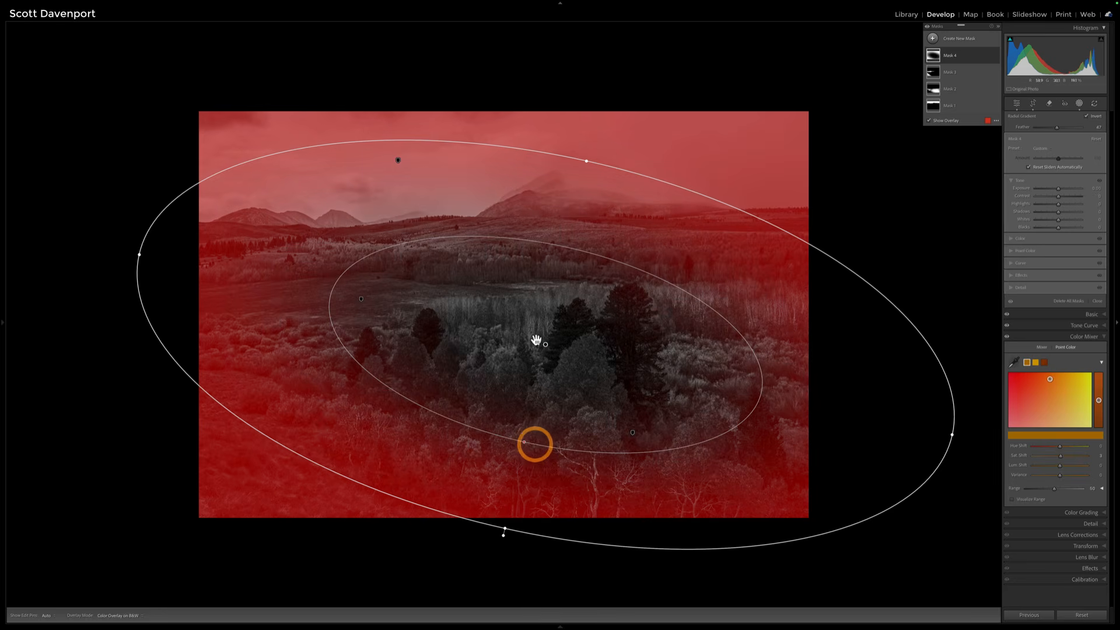
- Enlarge and recentre the tilted oval over the trees, hide the overlay, and lower the mask's Exposure to about -0.7
drag(546, 349, 542, 365)
drag(583, 182, 645, 96)
drag(136, 275, 82, 263)
drag(540, 364, 519, 342)
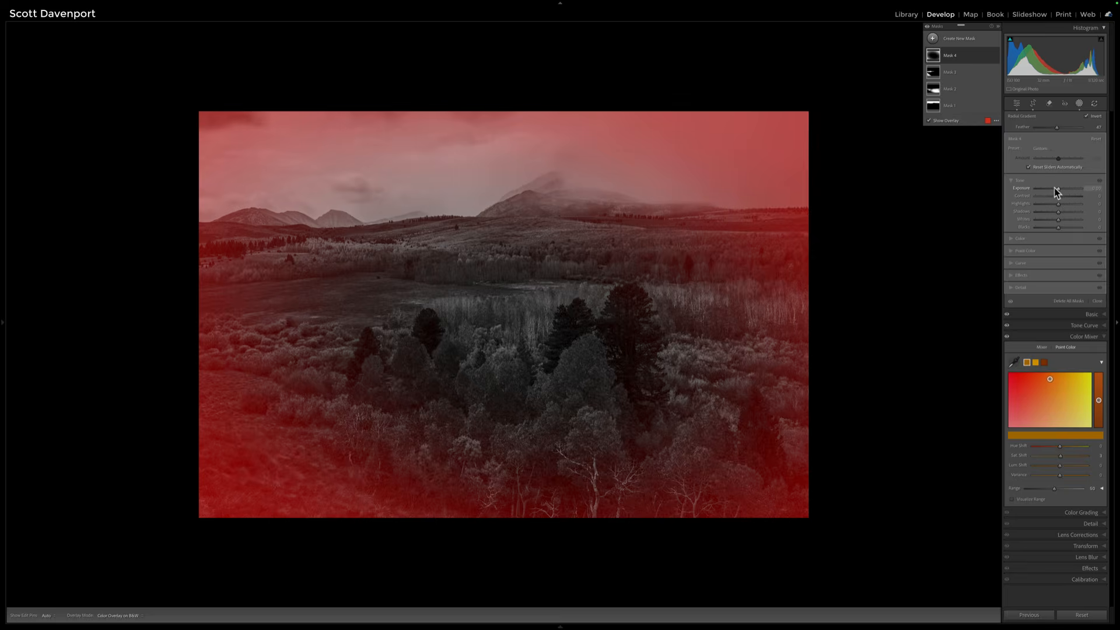
key(o)
drag(1058, 189, 1053, 187)
- Subtract a diagonal linear gradient from Mask 4 to clear its darkening from the lower-right trees
click(961, 53)
click(976, 80)
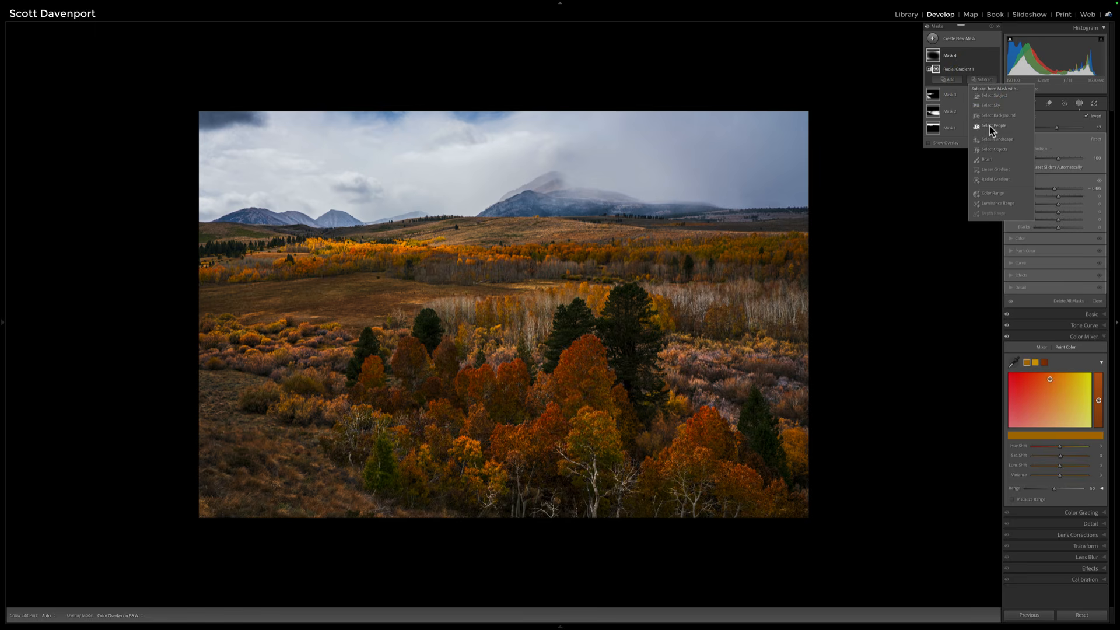
click(991, 169)
drag(725, 472, 454, 303)
drag(589, 390, 518, 367)
drag(697, 86, 791, 163)
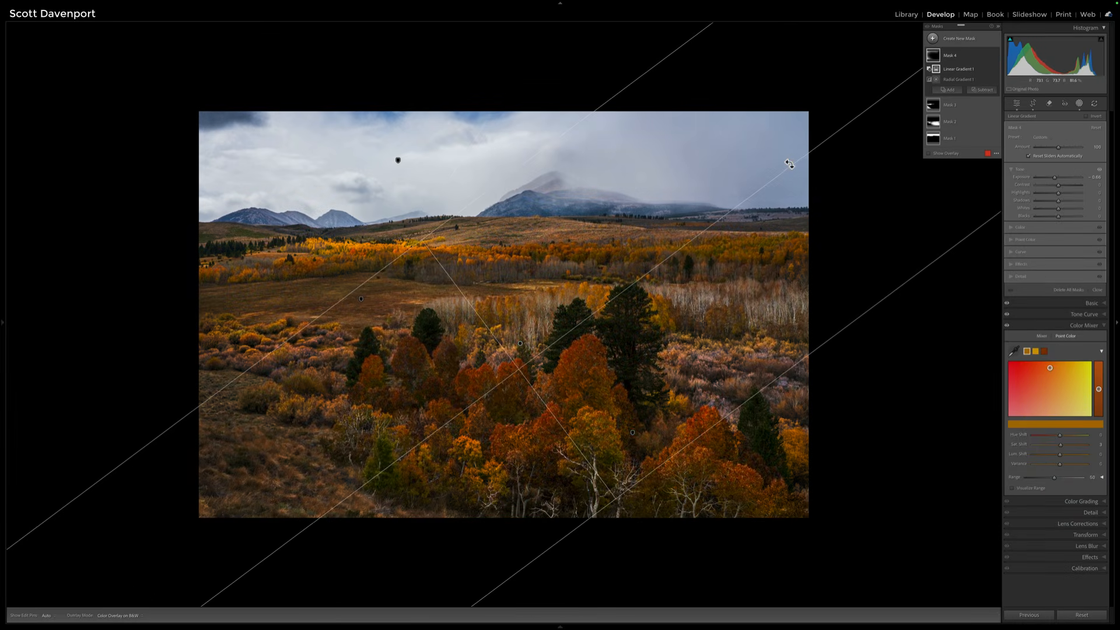
- Preview Mask 4's coverage and compare the photo repeatedly without and with the mask
mouse_move(931, 55)
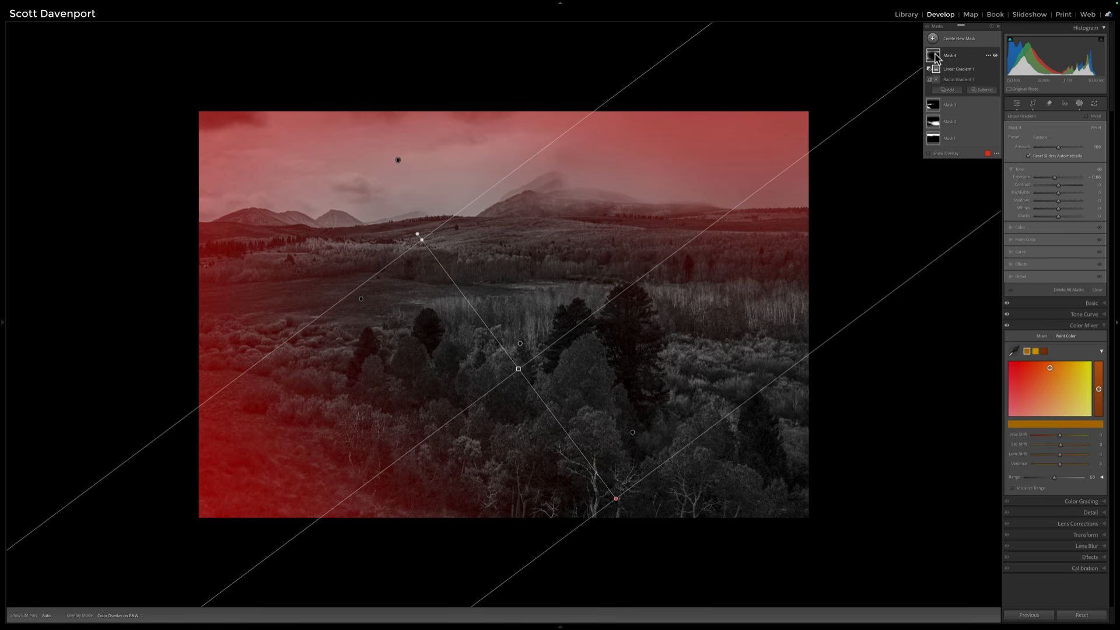
click(995, 59)
click(995, 58)
click(995, 59)
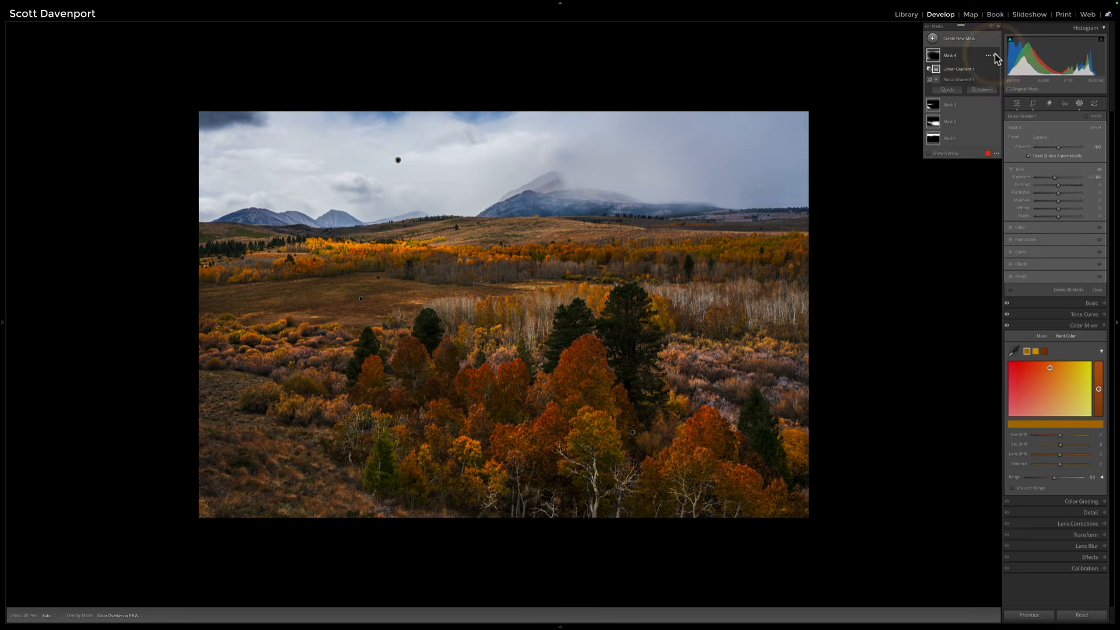
click(995, 55)
click(995, 55)
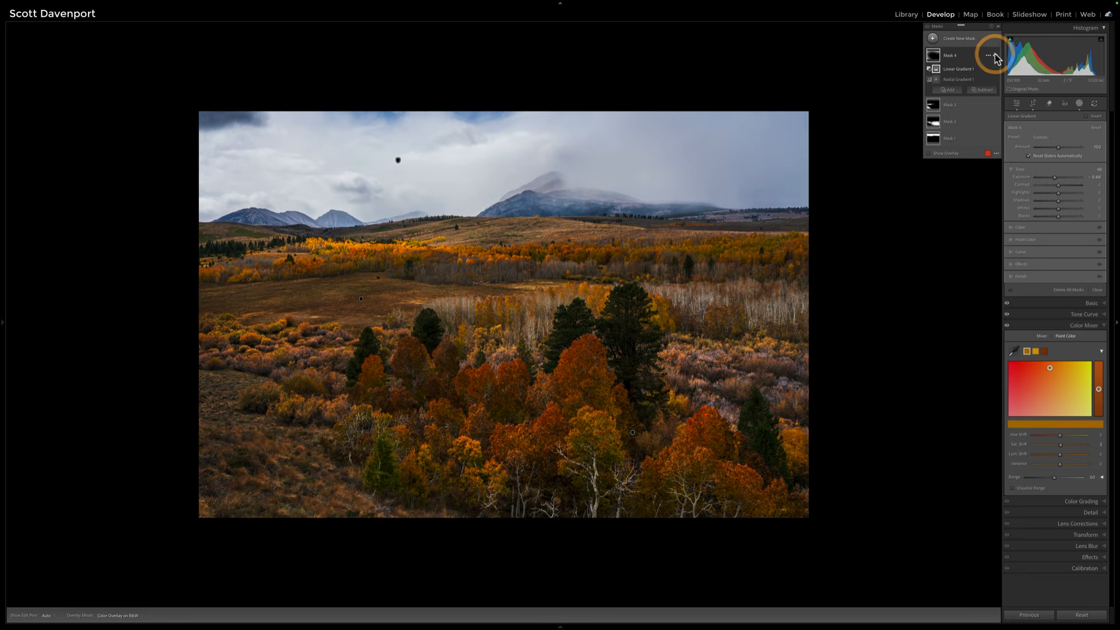
click(995, 55)
click(995, 55)
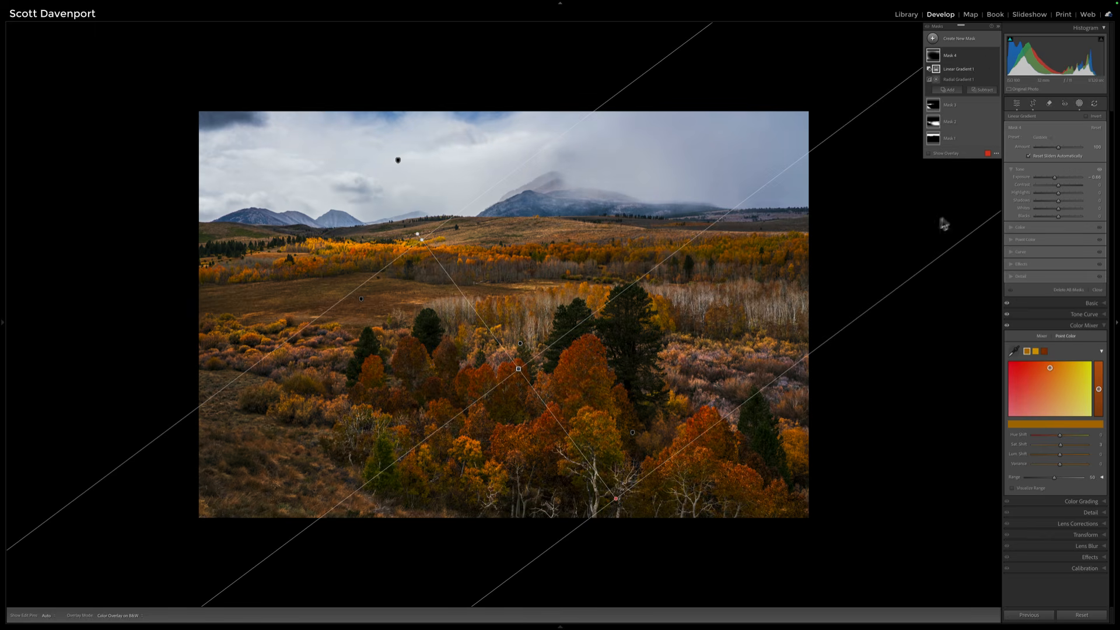
- Create a radial gradient mask with a wide feather, sized, tilted and positioned over the foreground trees
click(947, 90)
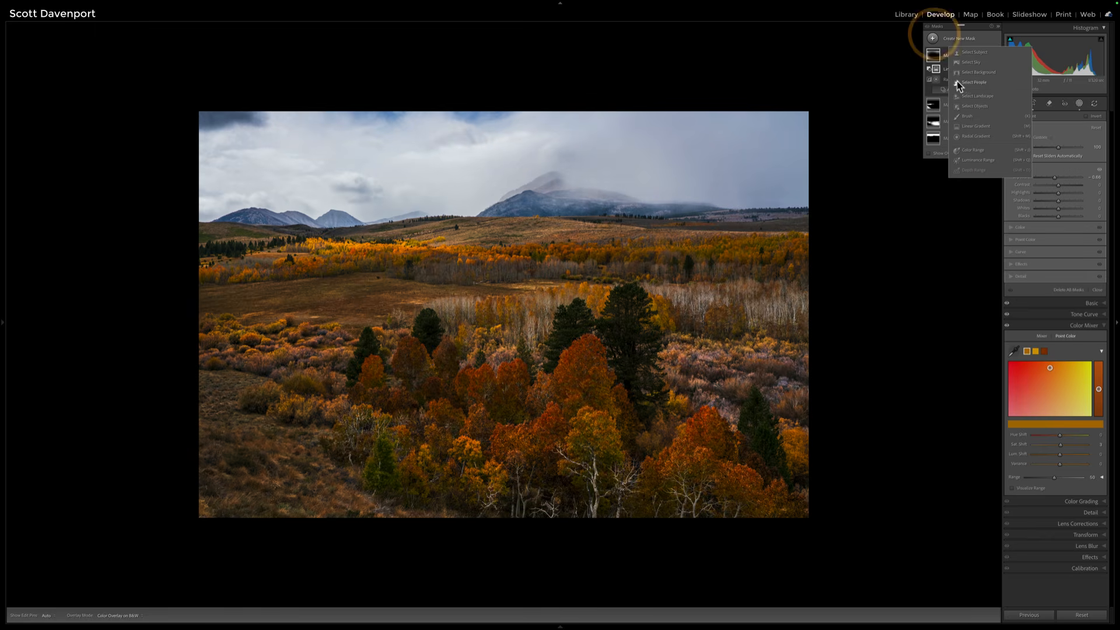
click(965, 136)
drag(525, 388, 737, 475)
drag(528, 432, 573, 393)
drag(693, 317, 750, 330)
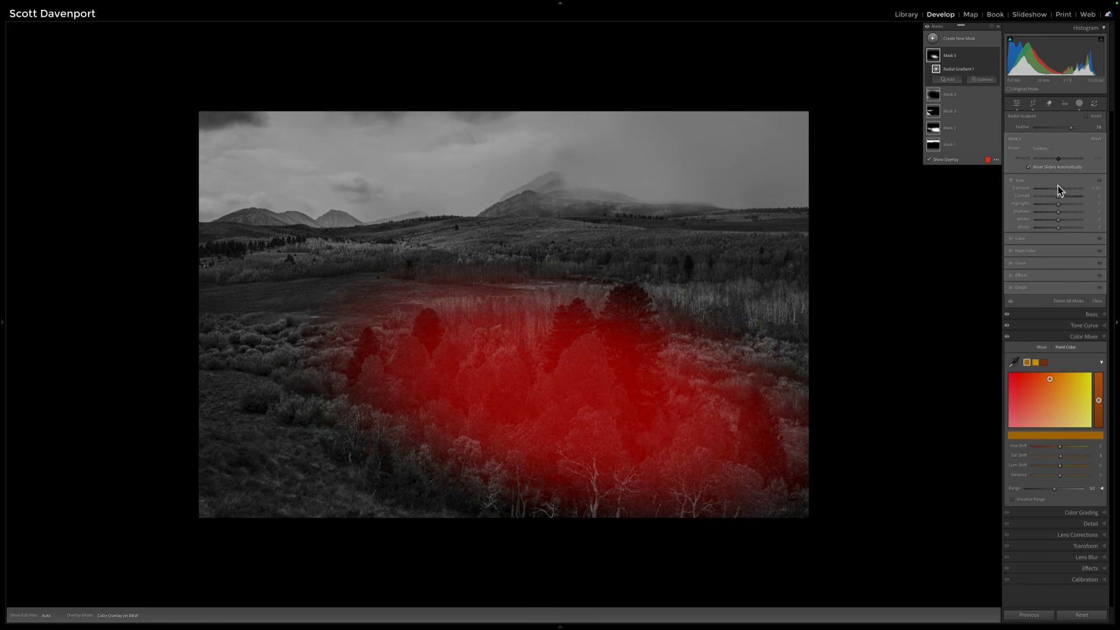
- Raise the foreground tree mask's Exposure slightly, tighten its feather, and compare the photo without and with it
drag(1059, 189, 1060, 188)
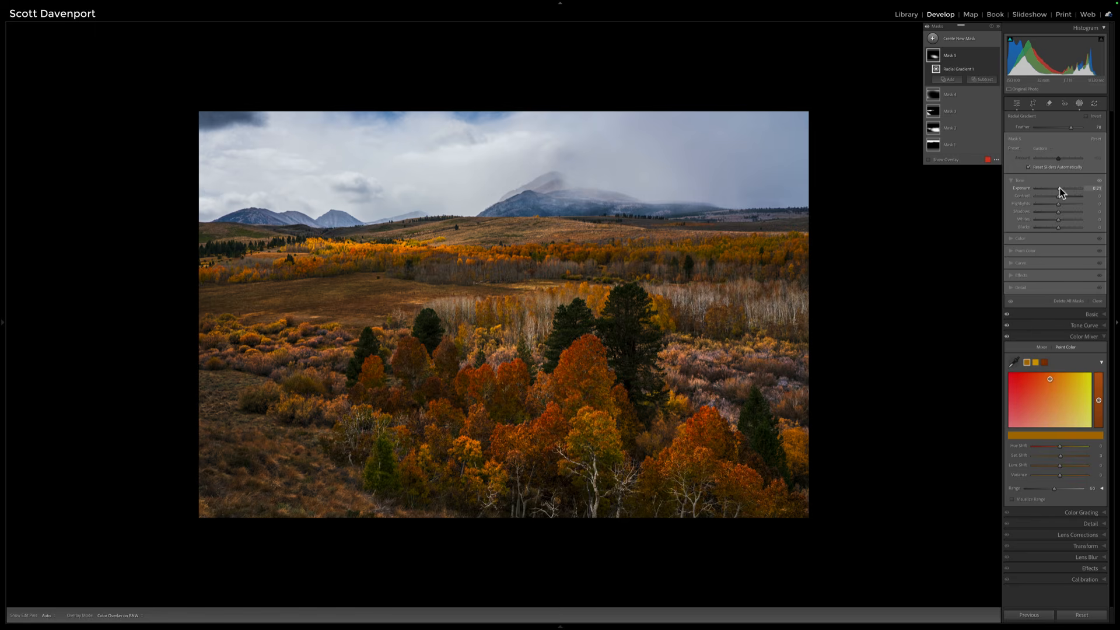
drag(565, 413, 555, 453)
click(565, 414)
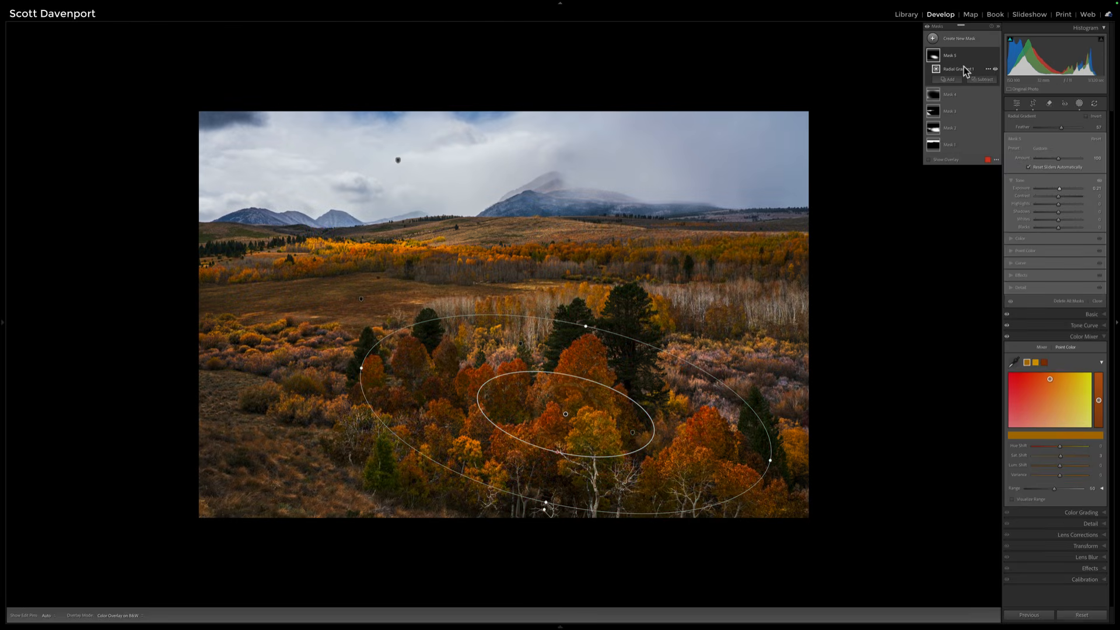
click(996, 56)
click(996, 55)
- Enlarge the photo to fit the view, compare it without and with all masks, and expand the compacted mask list again
key(z)
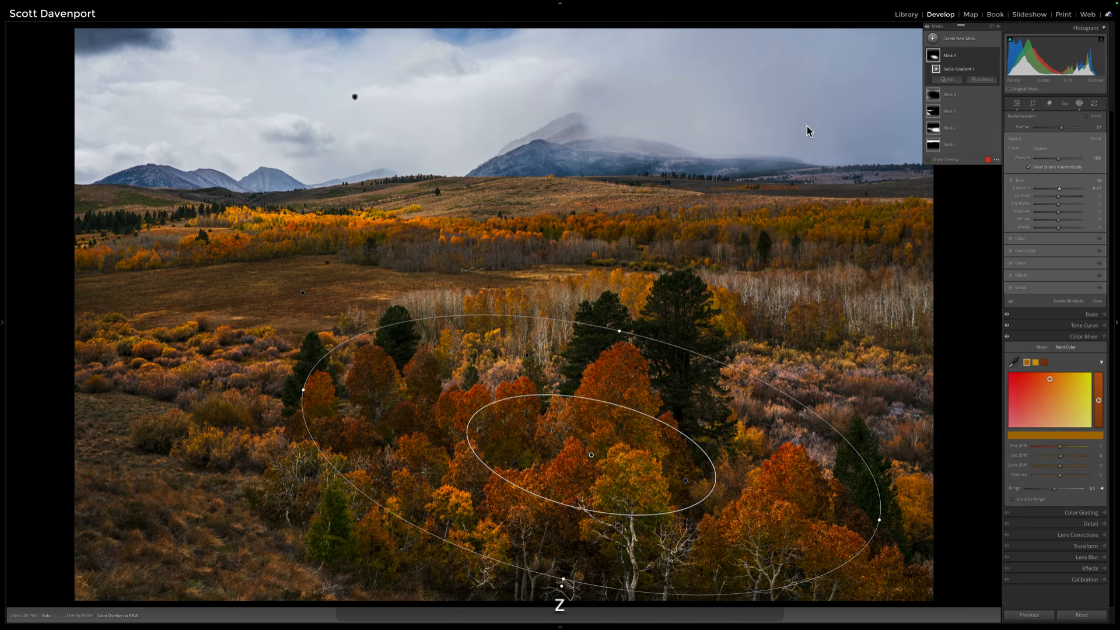
click(999, 27)
click(987, 30)
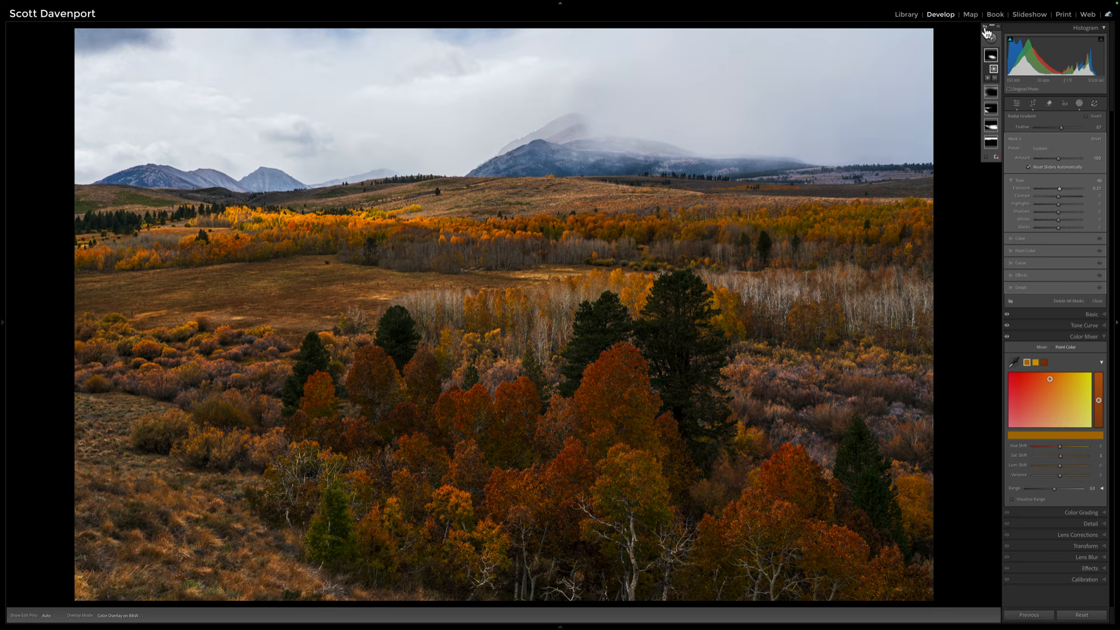
click(986, 31)
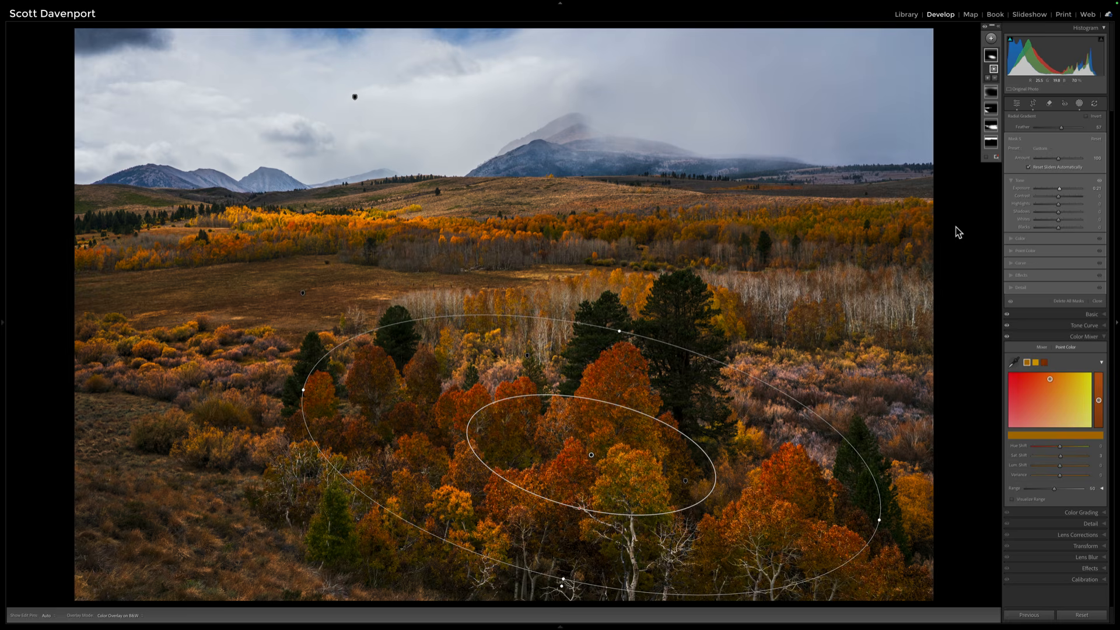
click(997, 27)
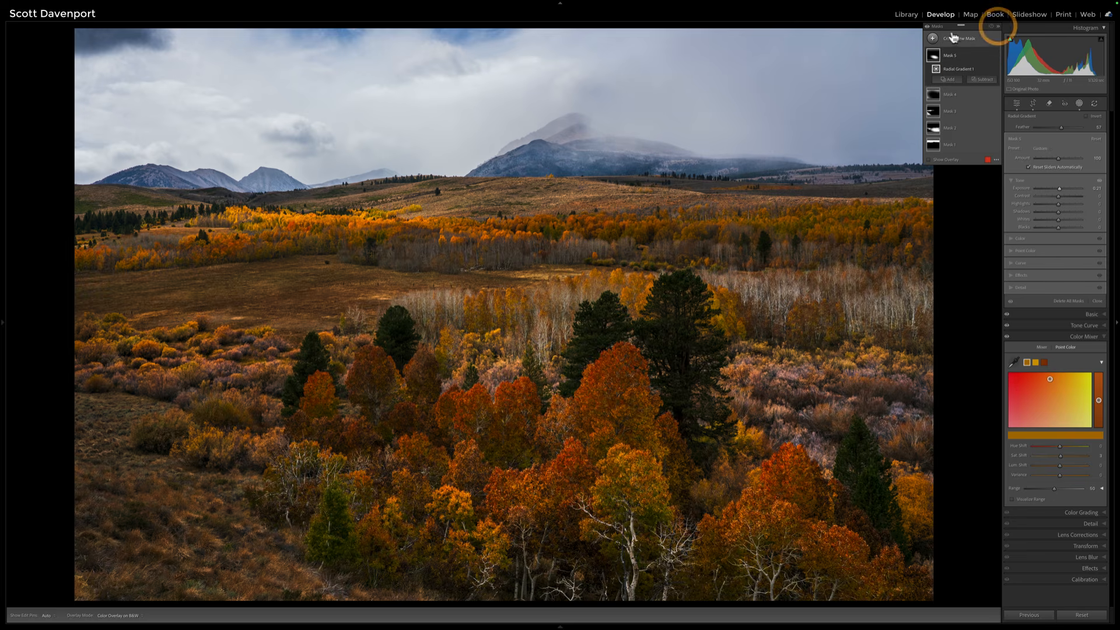
- Create a linear gradient mask with Exposure at about -0.34, fading at a tilt from the sky down to the foreground trees
click(934, 41)
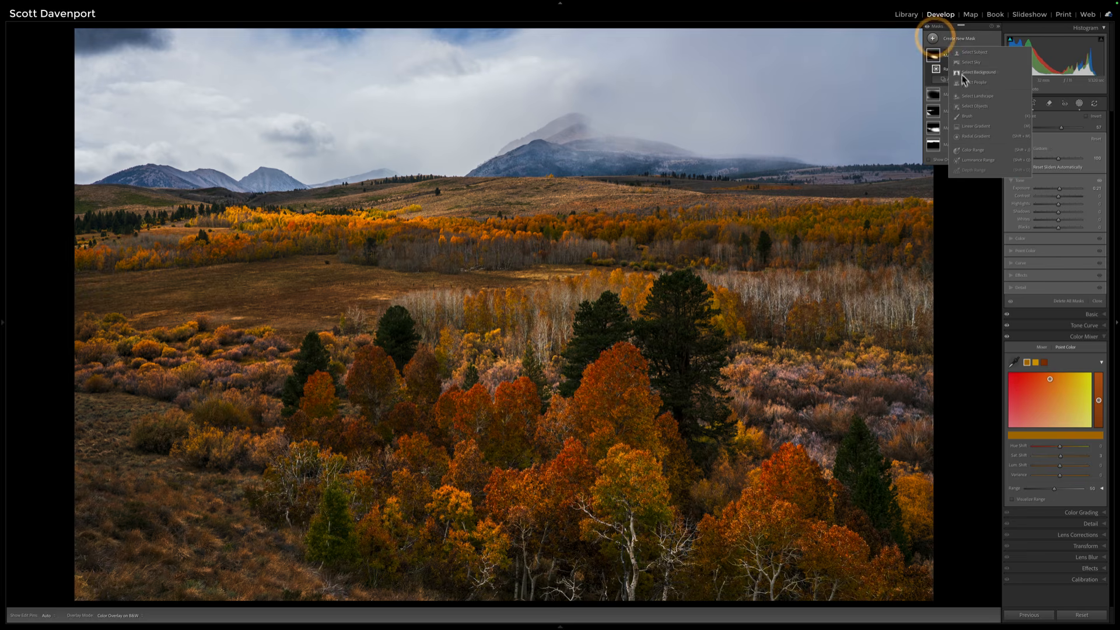
click(967, 129)
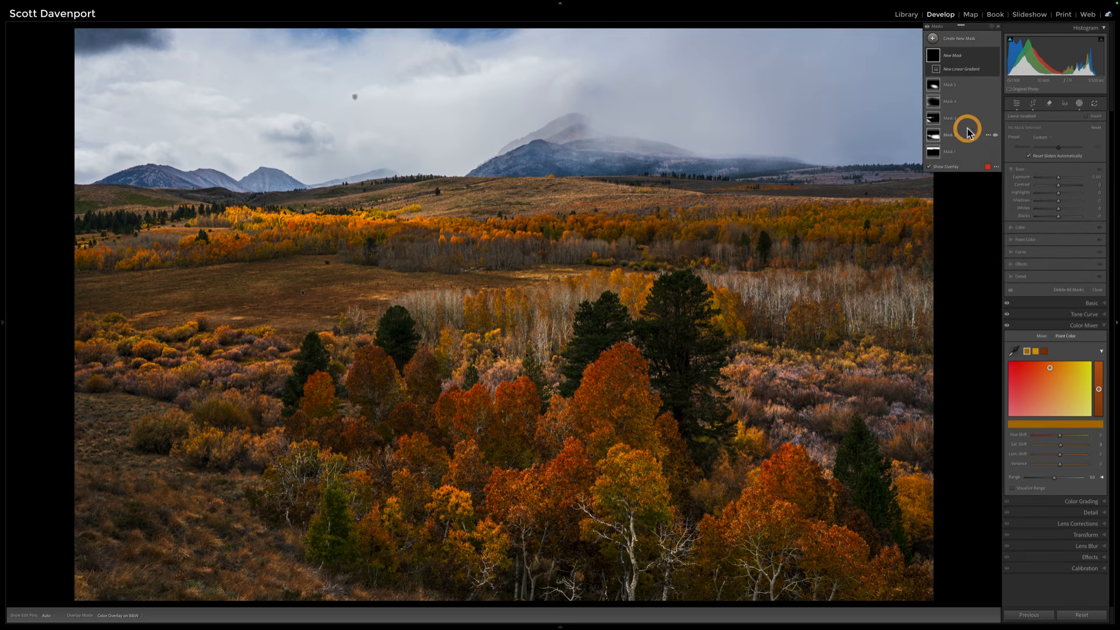
click(1056, 178)
drag(453, 113, 514, 389)
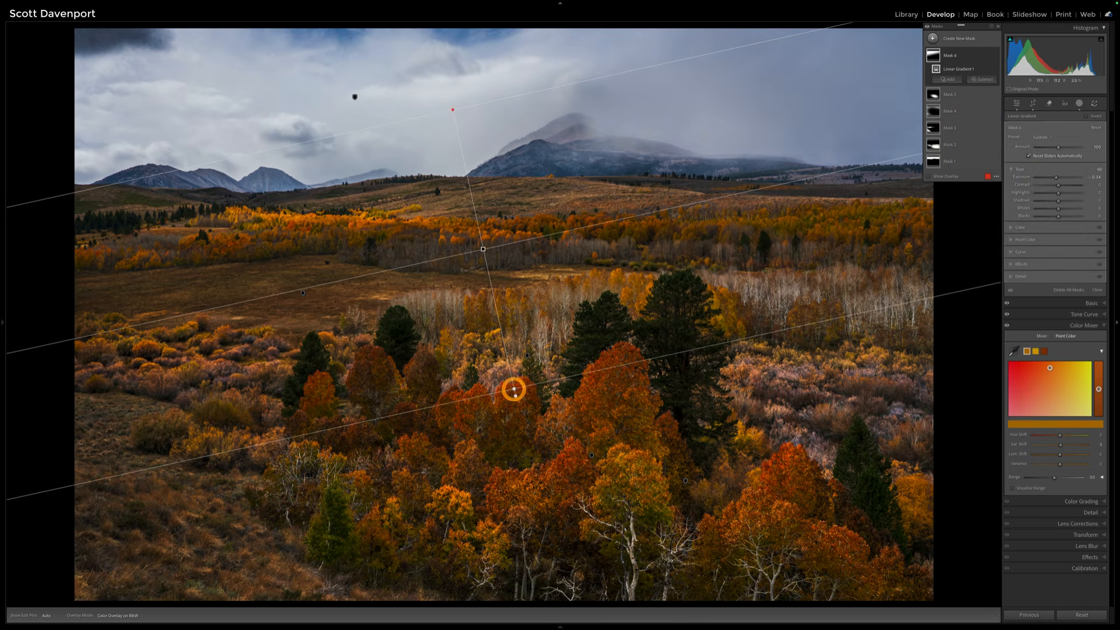
- Reduce the linear gradient mask's overall Amount to about 73, comparing the photo without and with the mask
click(996, 56)
click(996, 56)
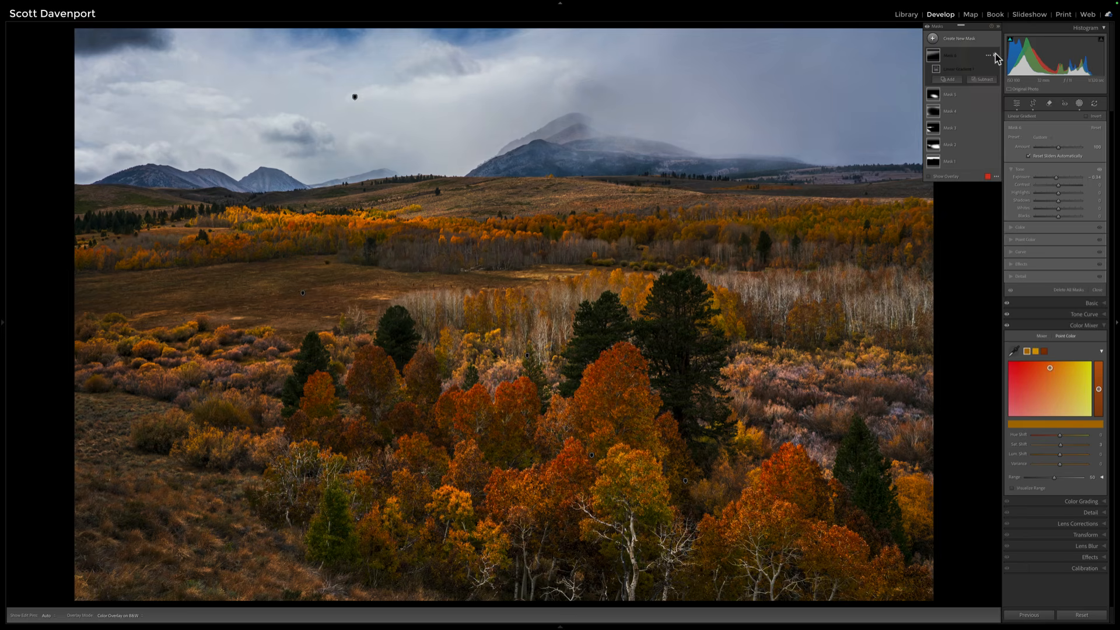
click(995, 55)
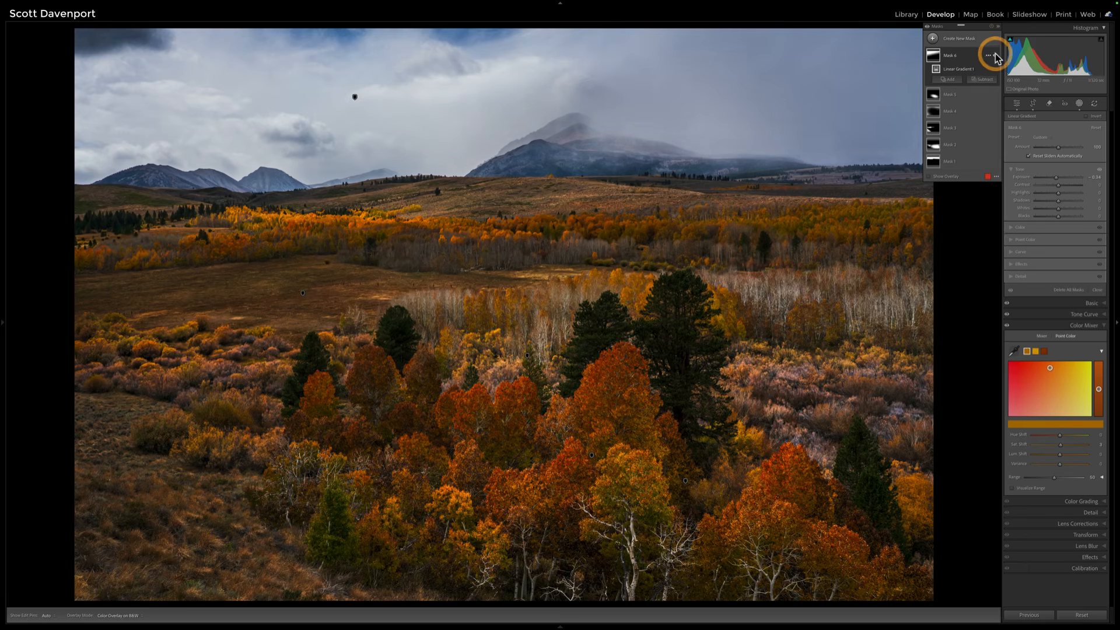
mouse_move(1045, 150)
mouse_down()
mouse_move(1029, 150)
mouse_move(1074, 150)
mouse_move(1052, 148)
mouse_up()
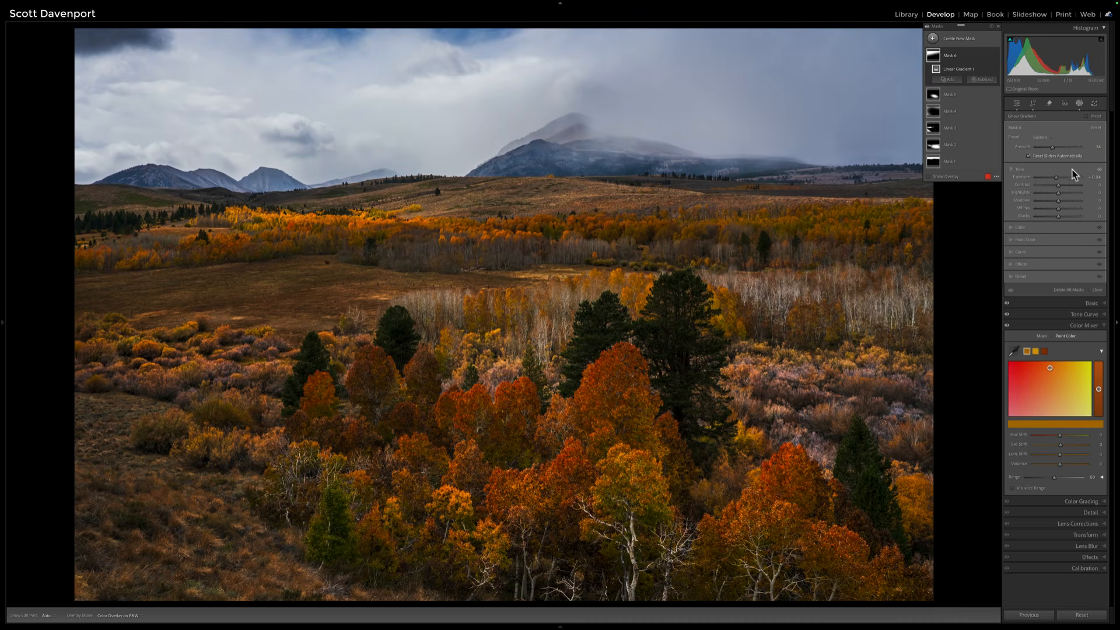
click(996, 56)
click(996, 56)
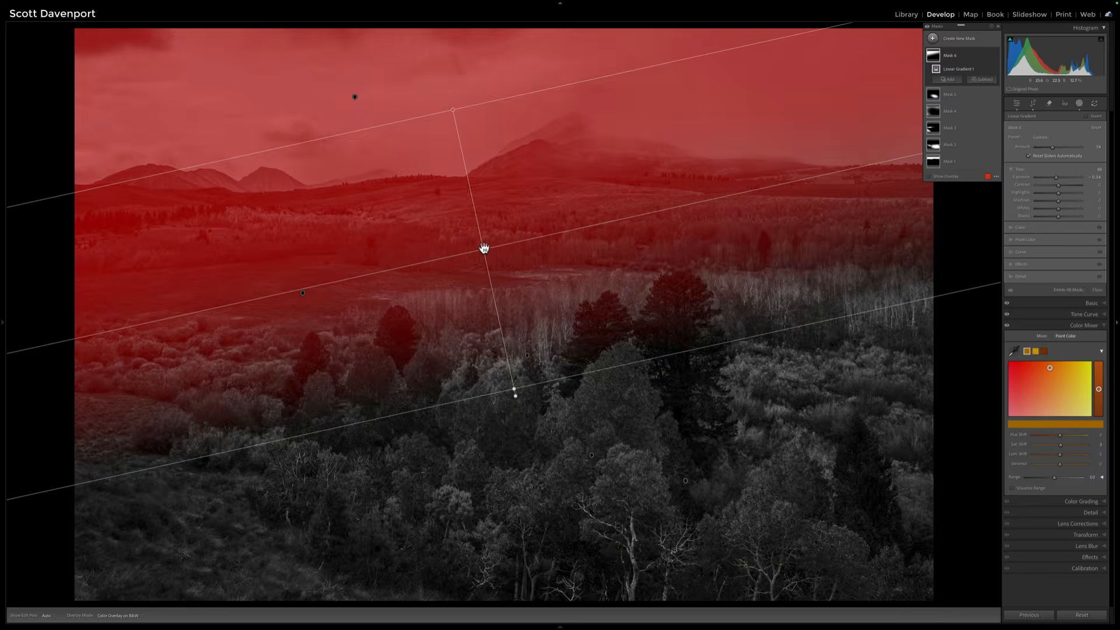
- Move the linear gradient higher and rotate it to a flatter tilt, comparing the photo without and with the mask
drag(483, 249, 475, 213)
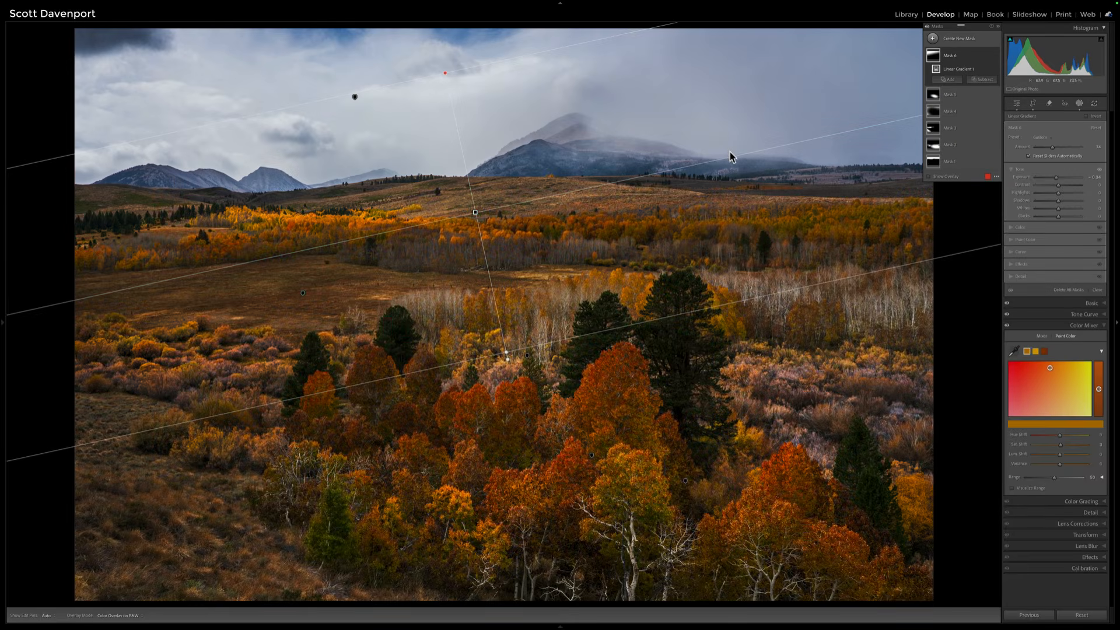
drag(728, 156, 737, 181)
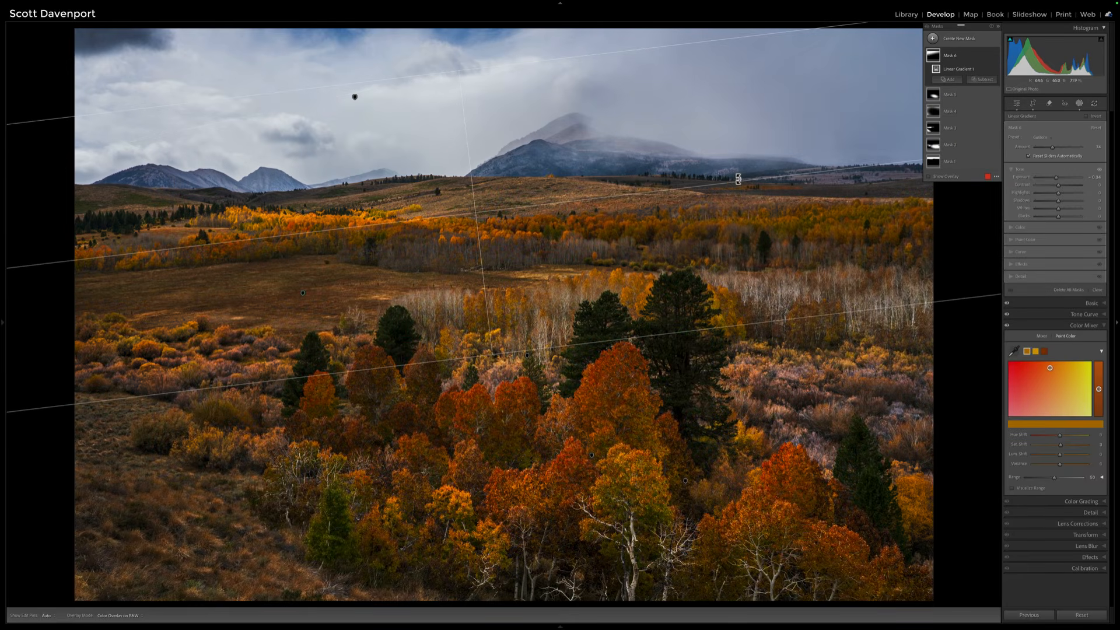
drag(493, 356, 487, 325)
click(996, 56)
click(996, 56)
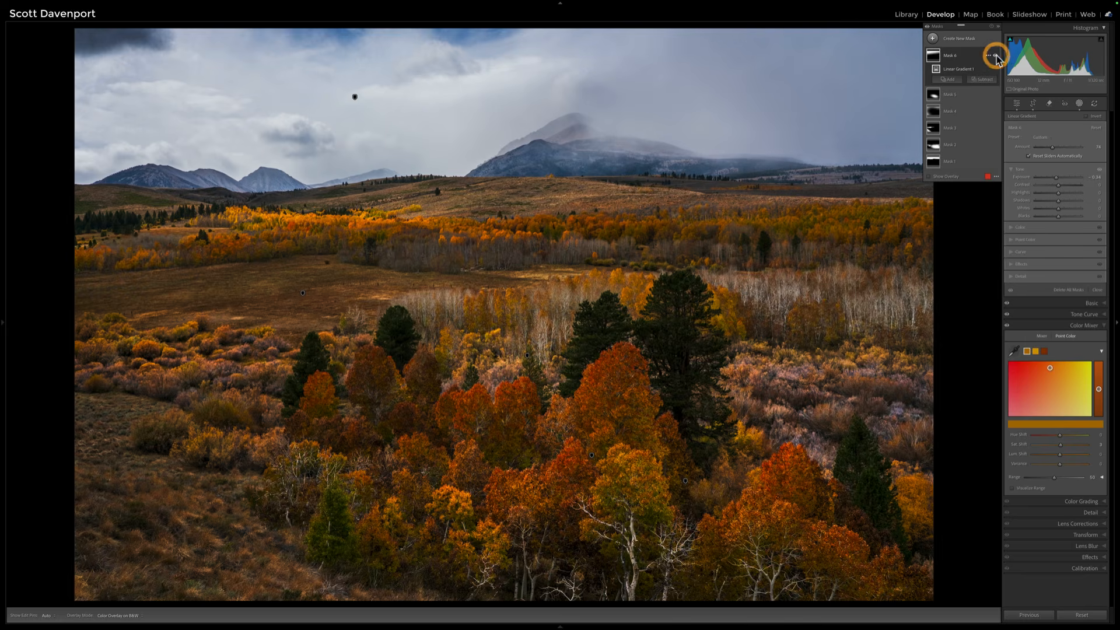
- Compare the photo without and with all masks, and check the finished edit against the original Before view
click(928, 29)
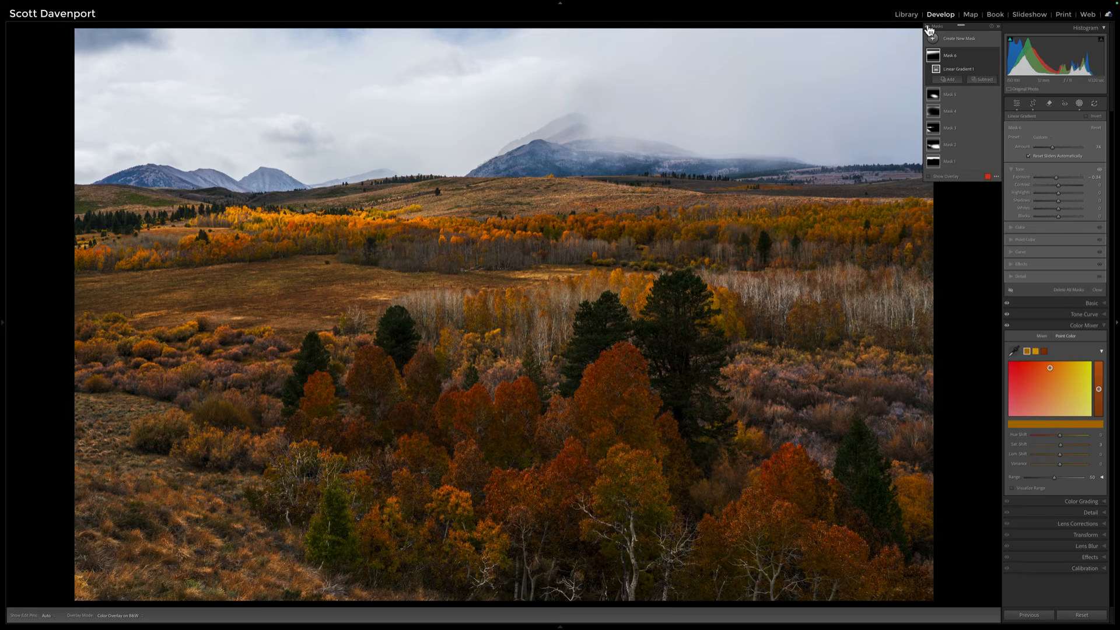
click(929, 29)
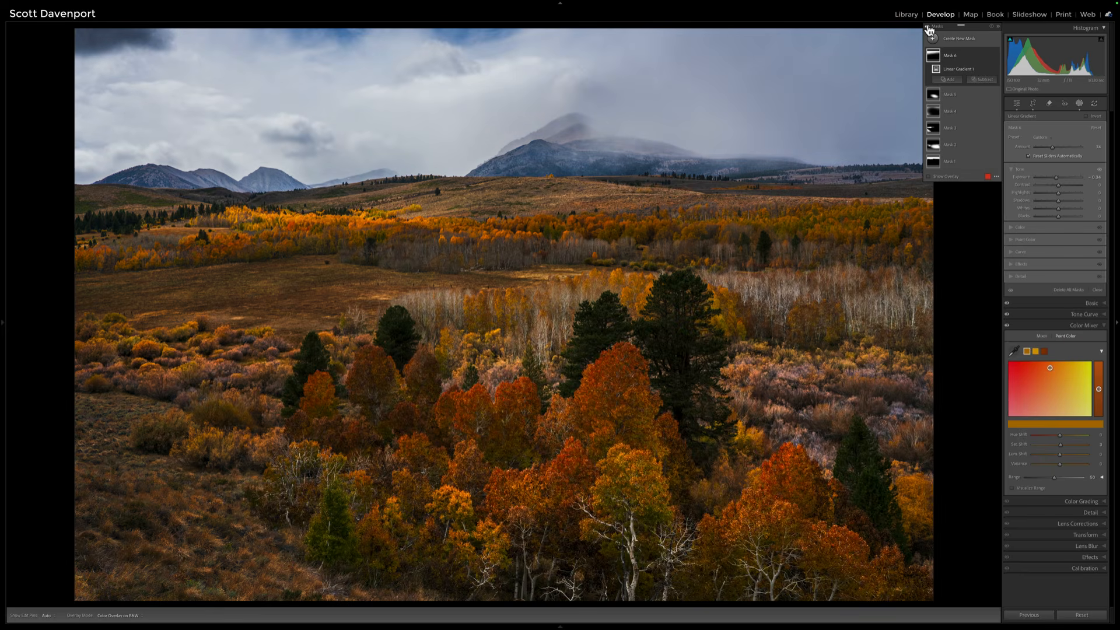
key(backslash)
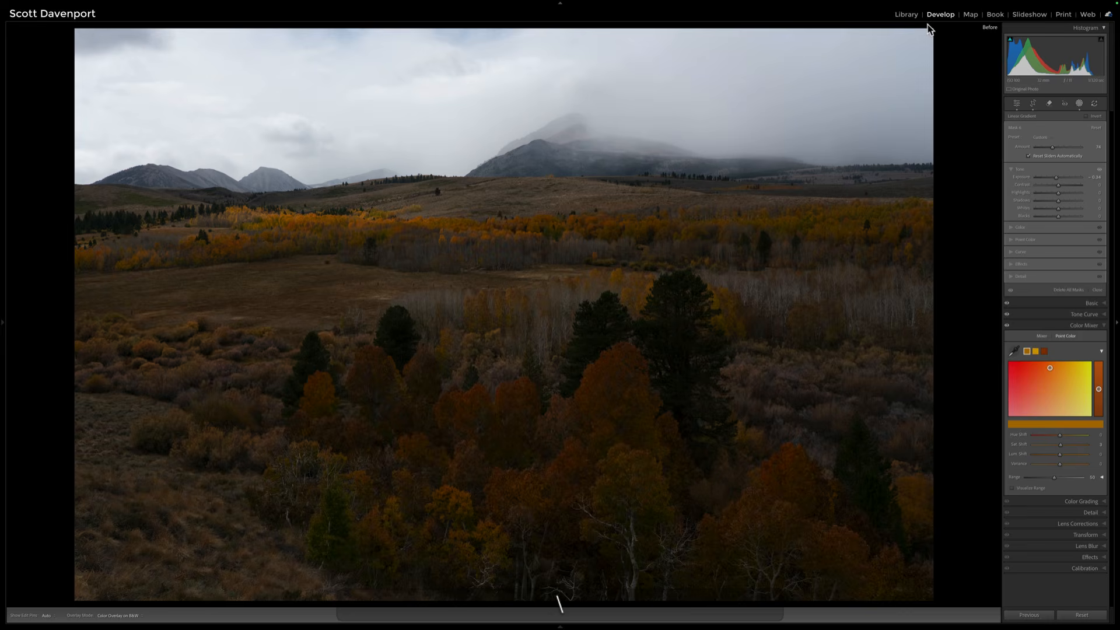
key(backslash)
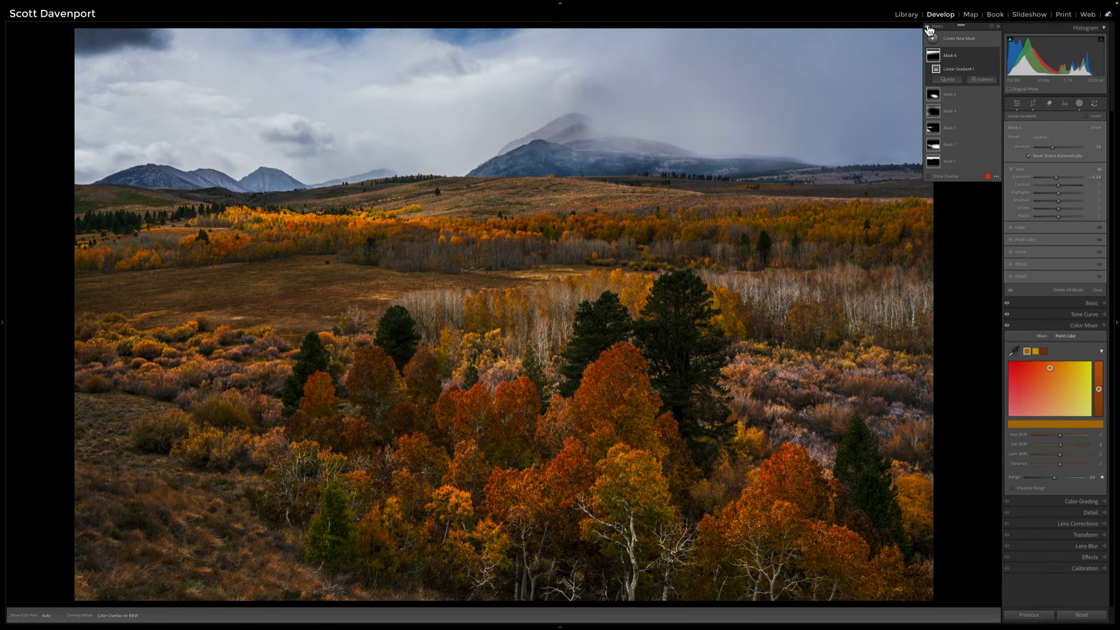